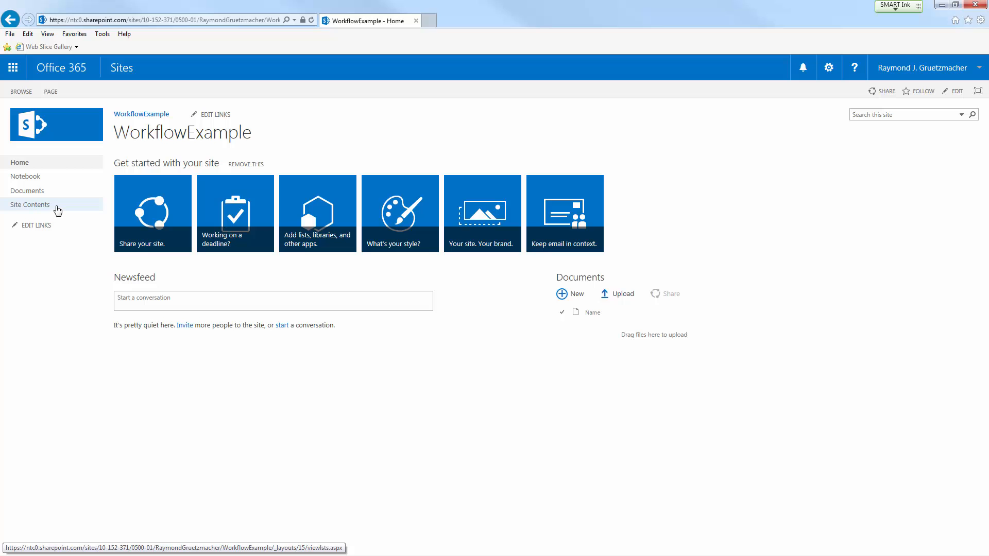
# From the site contents, find the Announcements app by searching for "announ" and start adding it to the site.
pyautogui.click(57, 210)
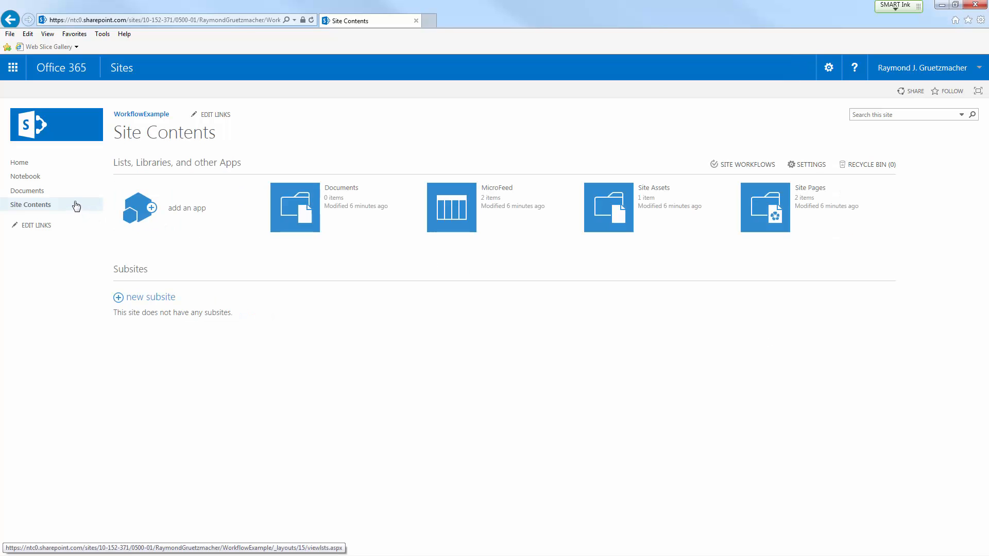
pyautogui.click(195, 218)
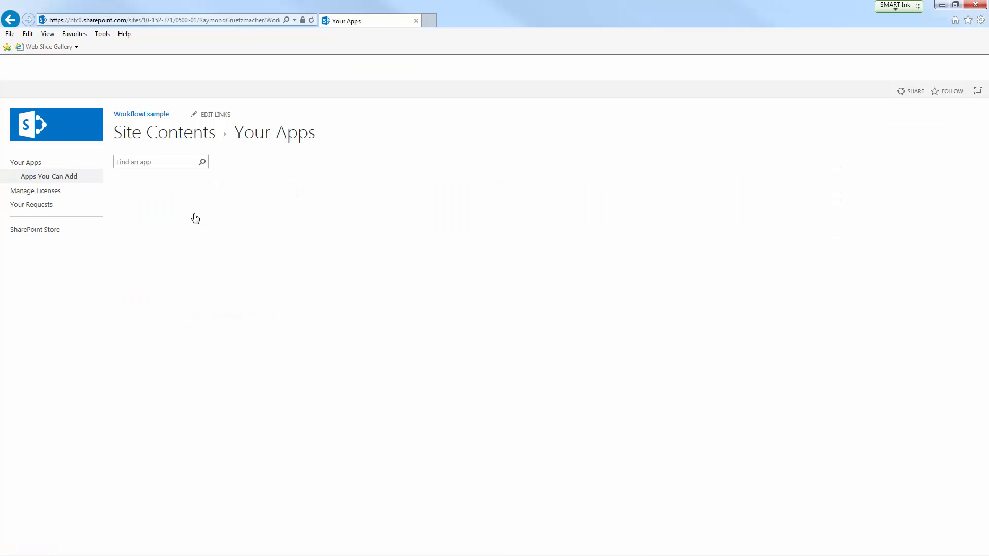
pyautogui.click(165, 162)
pyautogui.write('ann')
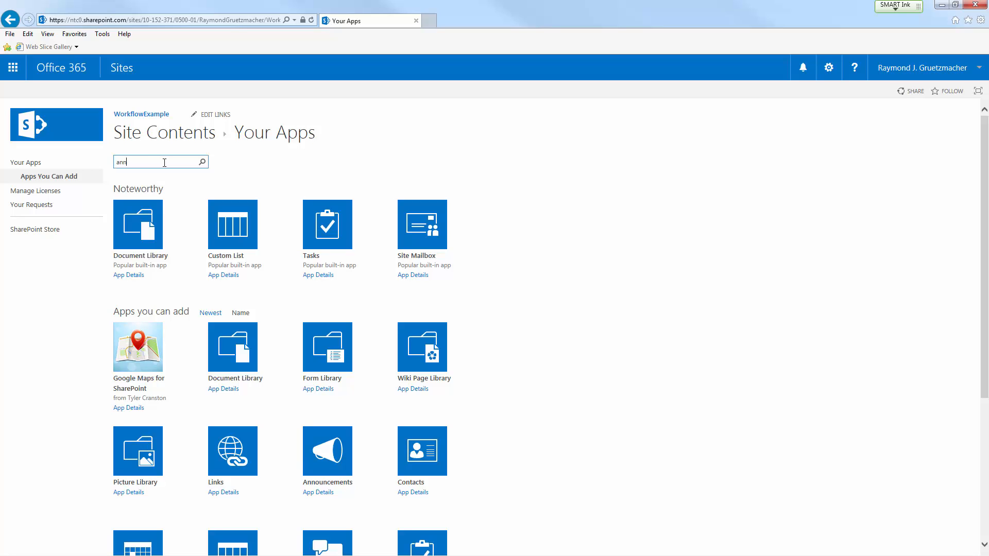
pyautogui.write('ounc')
pyautogui.press('Return')
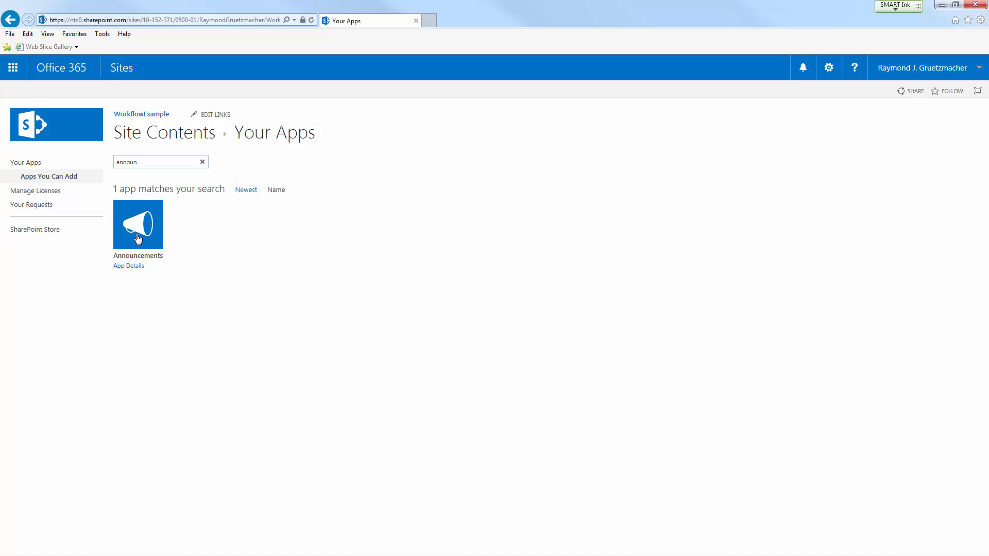
pyautogui.click(138, 238)
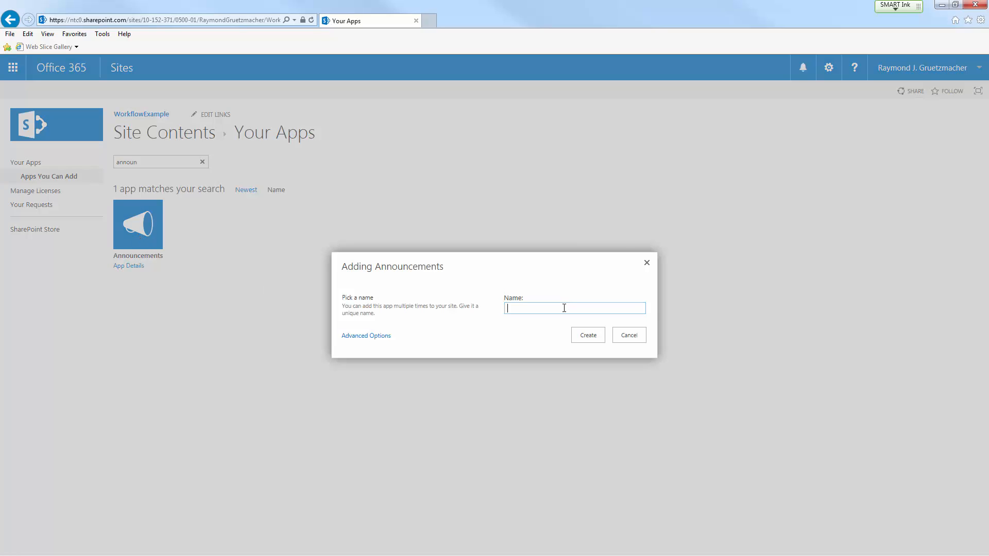
# Create the announcements app with the name HolidayAnnouncements and open the new list.
pyautogui.write('Holiday Annuo')
pyautogui.press('BackSpace')
pyautogui.press('BackSpace')
pyautogui.press('BackSpace')
pyautogui.press('BackSpace')
pyautogui.write('Announcements')
pyautogui.click(588, 335)
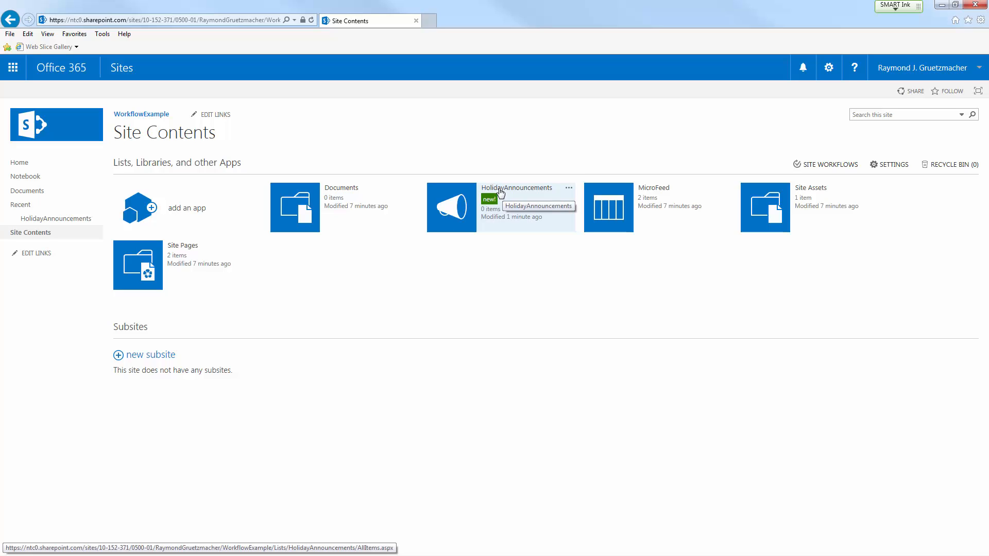
pyautogui.click(536, 201)
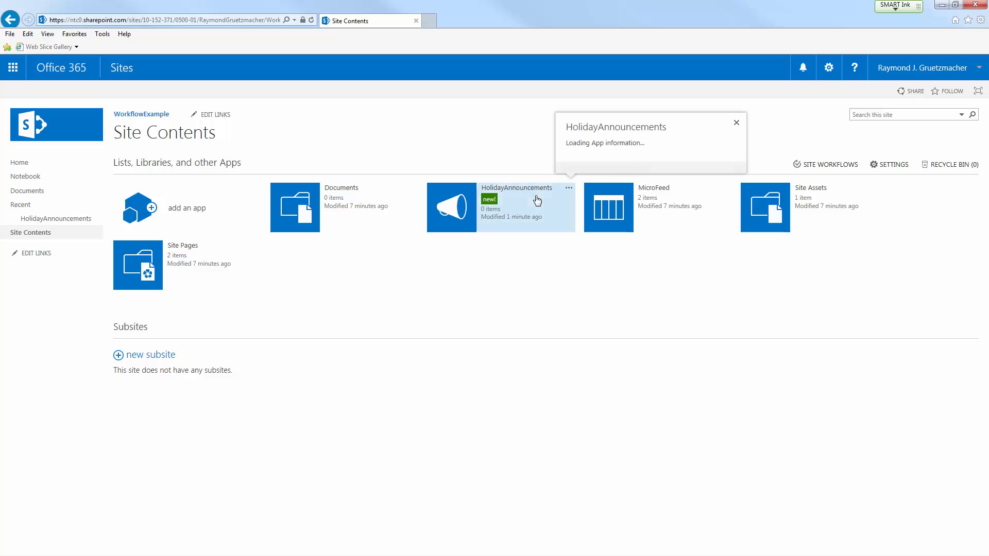
pyautogui.click(456, 206)
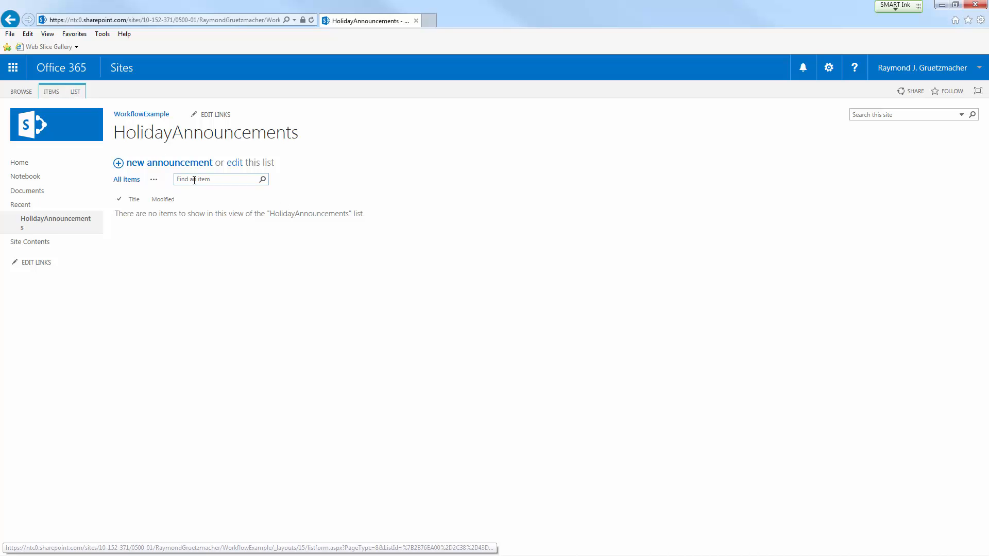
# Start a new list column named Workflow Status with Choice as its information type.
pyautogui.click(76, 92)
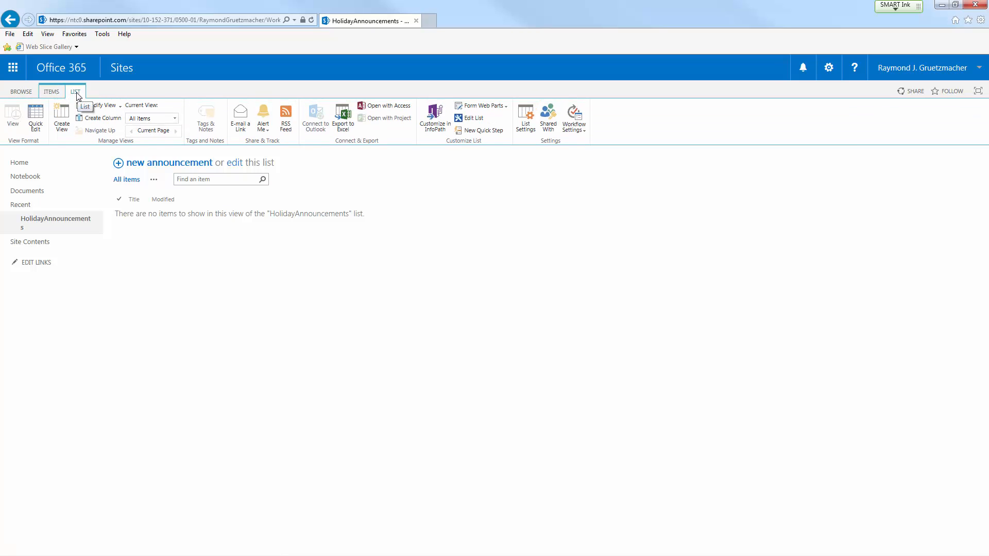
pyautogui.click(107, 119)
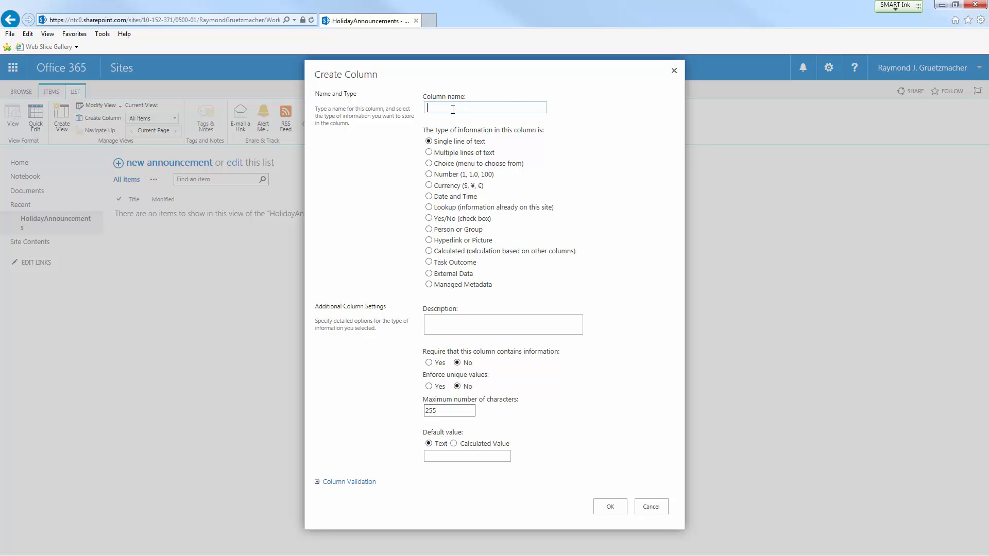
pyautogui.write('Workflow Status')
pyautogui.click(428, 164)
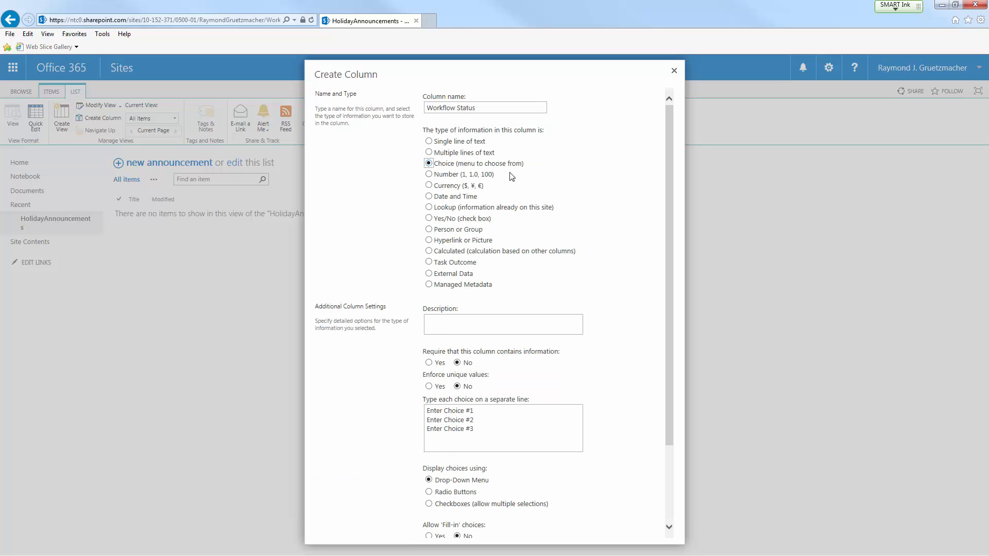
# Replace the placeholder choices with Requested, Approved and Finalized on separate lines, and create the column.
pyautogui.scroll(-3, 518, 174)
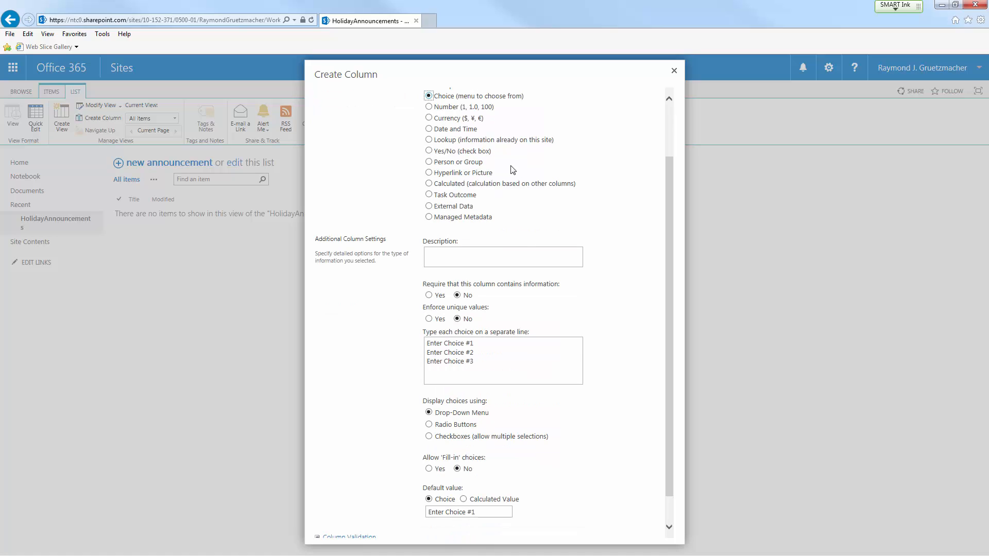
pyautogui.moveTo(489, 373); pyautogui.dragTo(377, 333)
pyautogui.press('Delete')
pyautogui.write('Requested ')
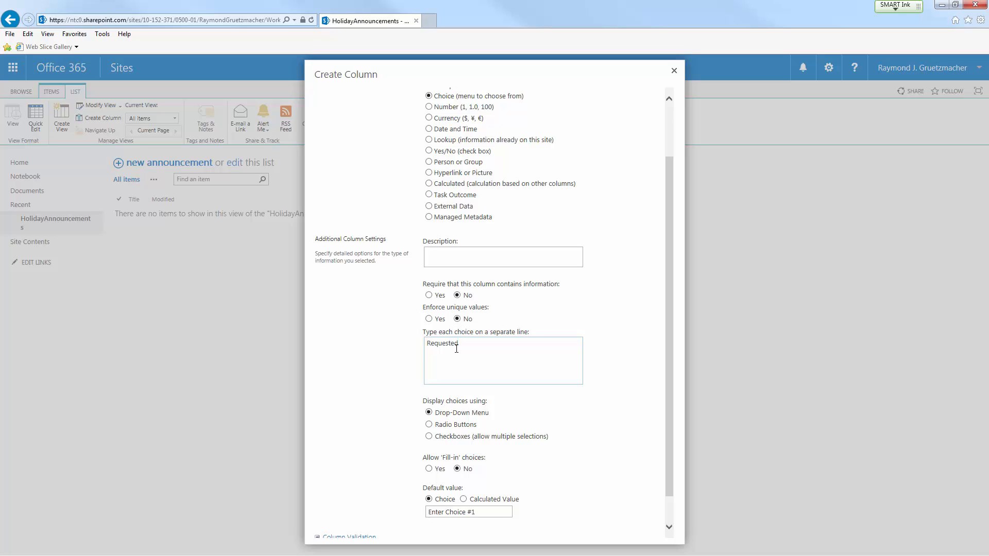
pyautogui.write('Aprp')
pyautogui.press('BackSpace')
pyautogui.write('proved ')
pyautogui.write('Finalized')
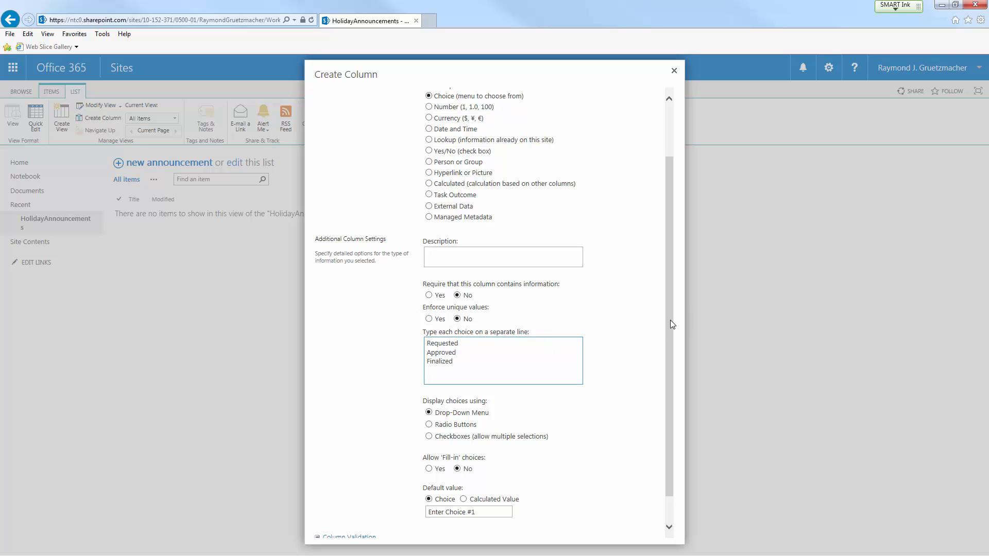
pyautogui.moveTo(670, 319); pyautogui.dragTo(669, 347)
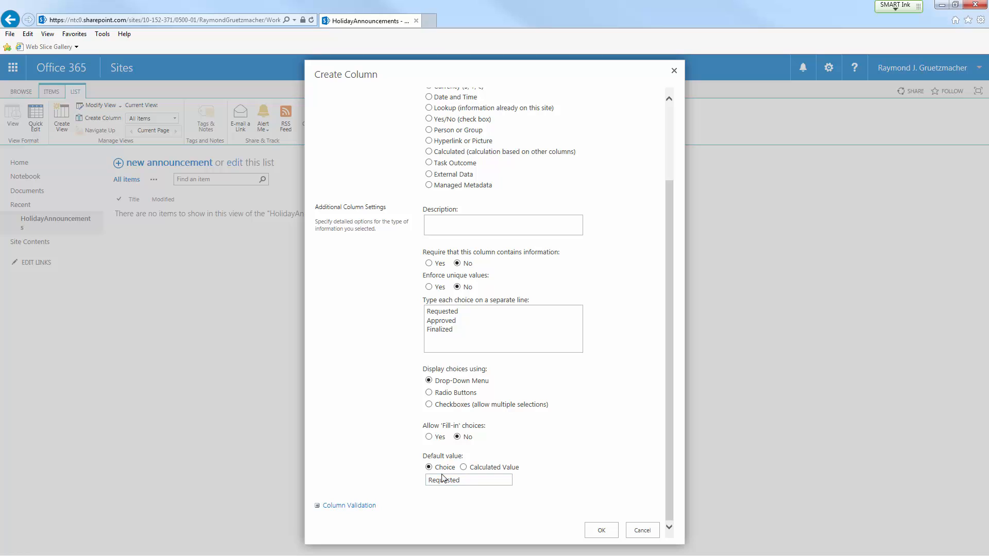
pyautogui.click(600, 536)
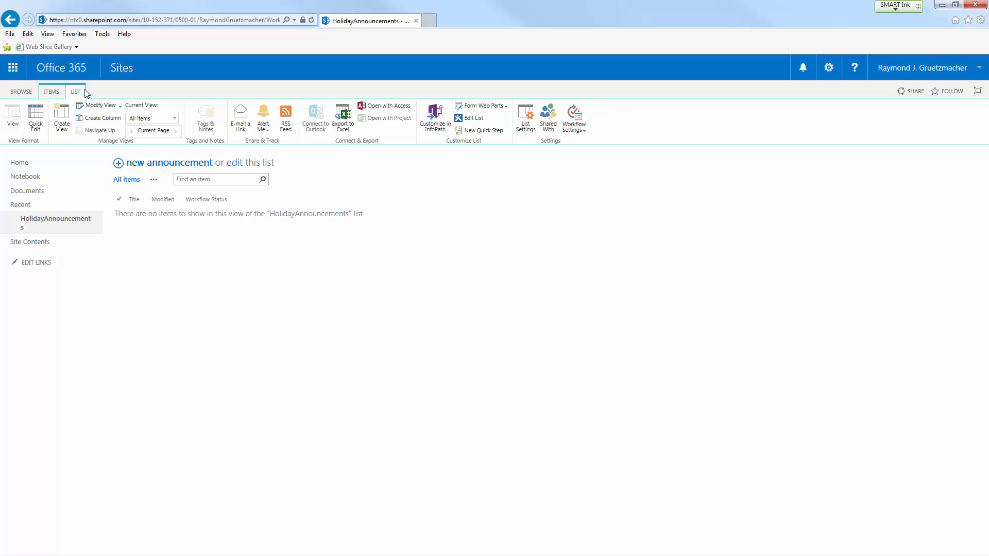
# Open the workflow settings of the HolidayAnnouncements list and start adding a workflow based on the Three-state template.
pyautogui.click(21, 92)
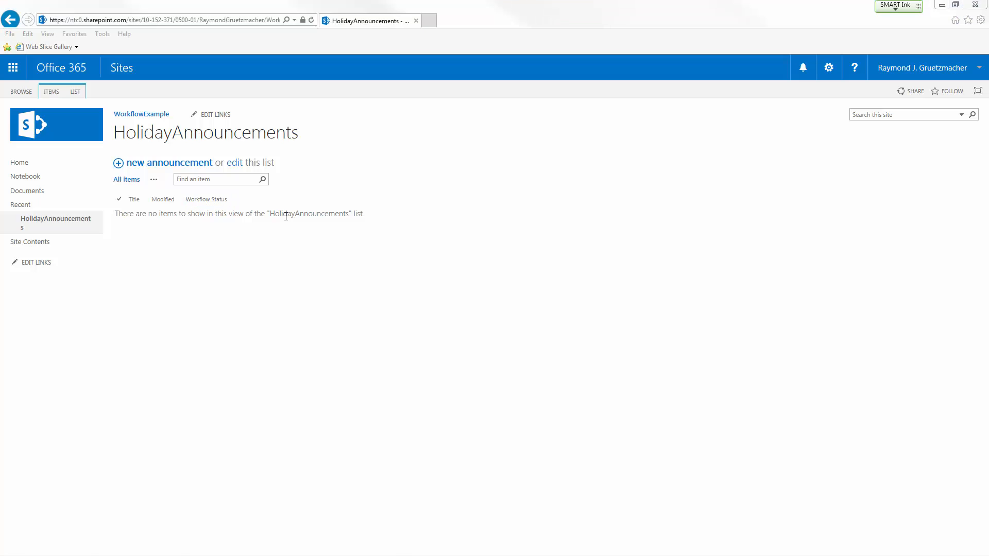
pyautogui.click(80, 93)
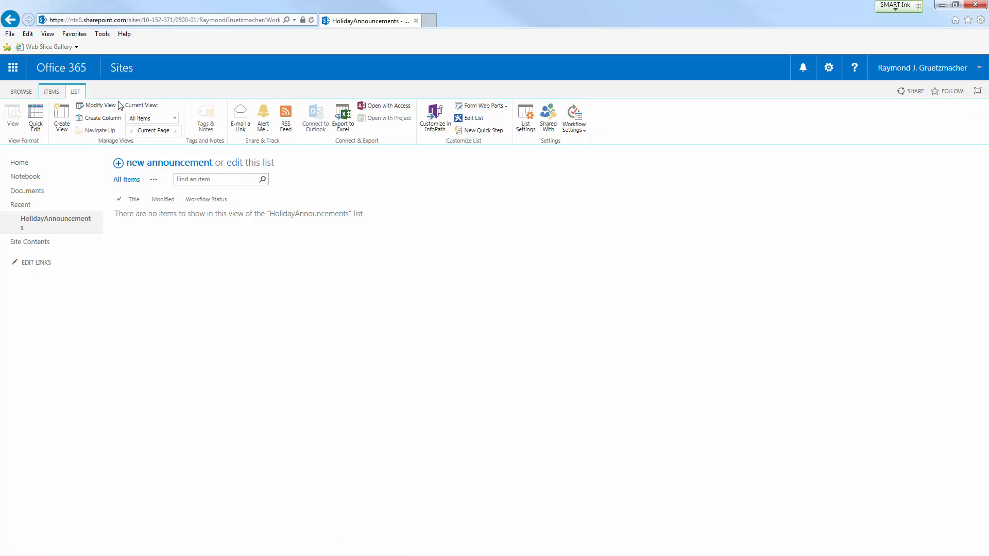
pyautogui.click(576, 118)
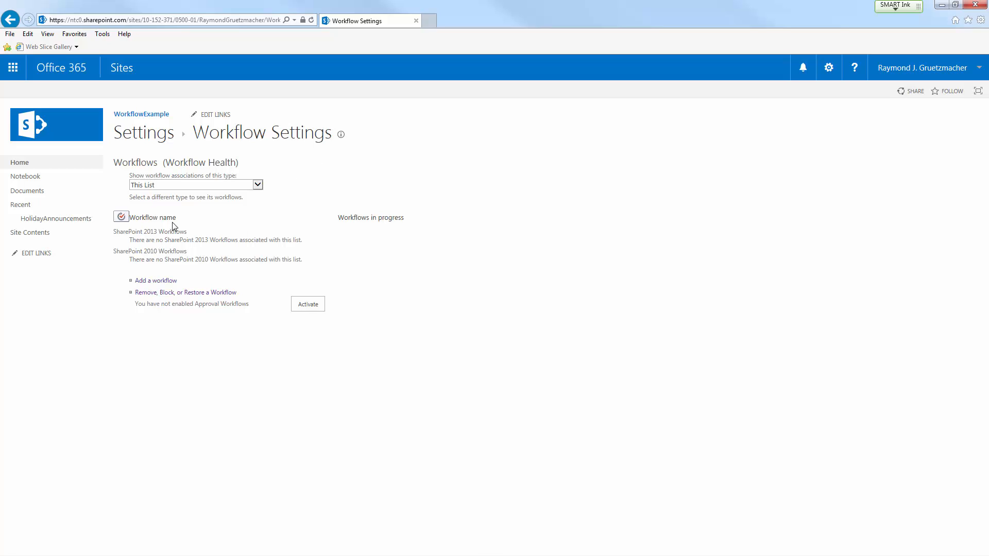
pyautogui.click(161, 283)
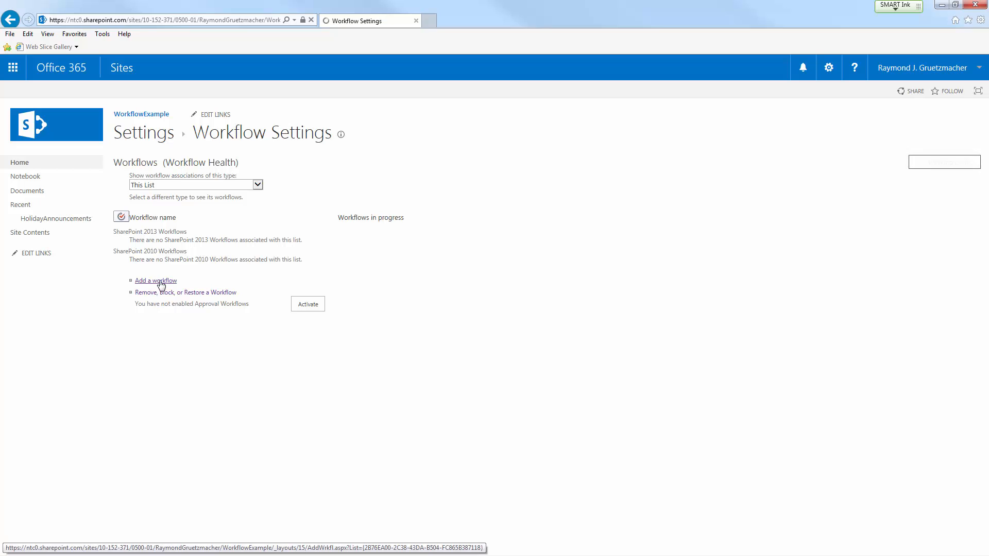
pyautogui.click(273, 211)
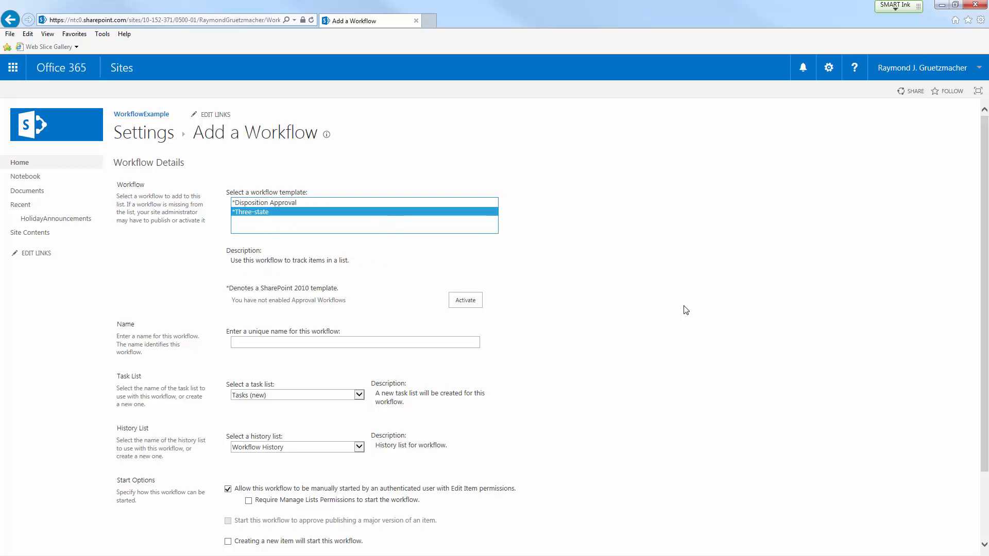
pyautogui.click(651, 254)
# Name the new workflow HolidayWorkflow.
pyautogui.scroll(-2, 625, 236)
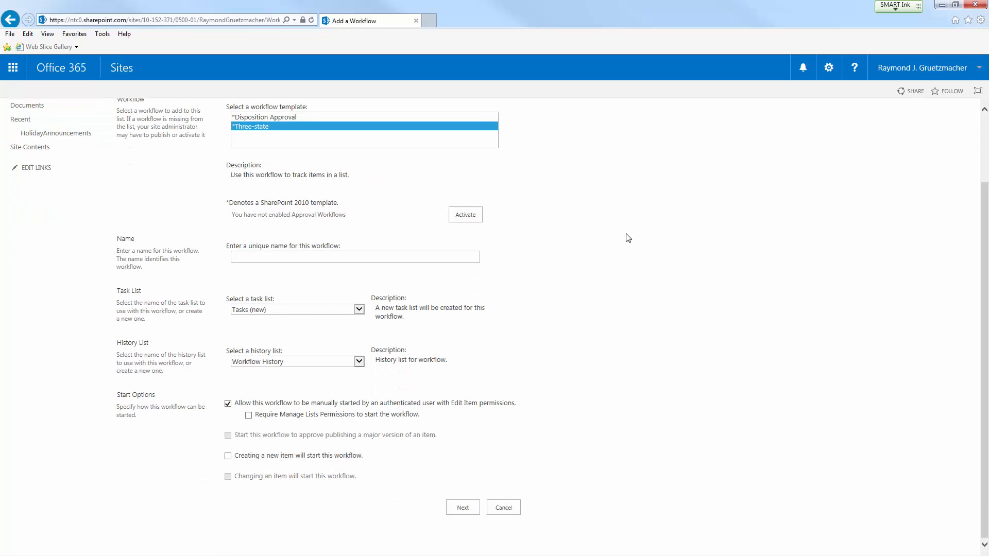
pyautogui.click(465, 257)
pyautogui.write('HolidayWorkflow')
# Review the workflow's task list setting and the description beside it.
pyautogui.click(547, 280)
pyautogui.moveTo(132, 299); pyautogui.dragTo(155, 318)
pyautogui.click(157, 317)
pyautogui.click(337, 311)
pyautogui.click(334, 308)
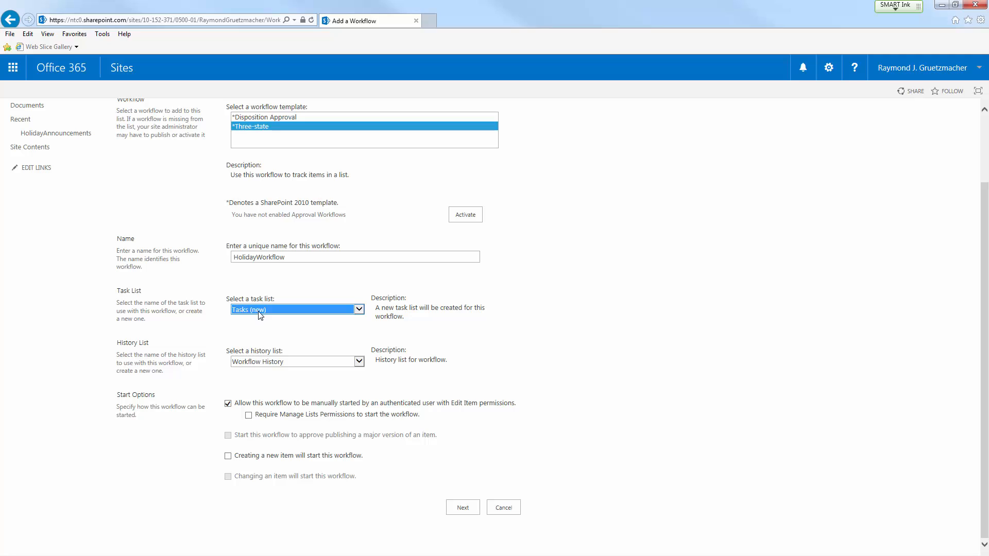
pyautogui.moveTo(377, 307); pyautogui.dragTo(419, 320)
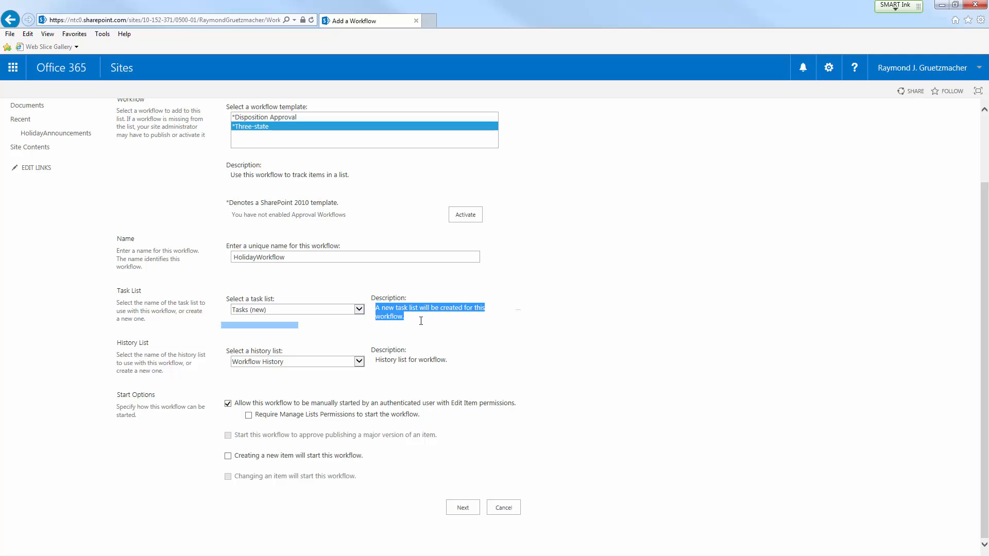
pyautogui.click(416, 319)
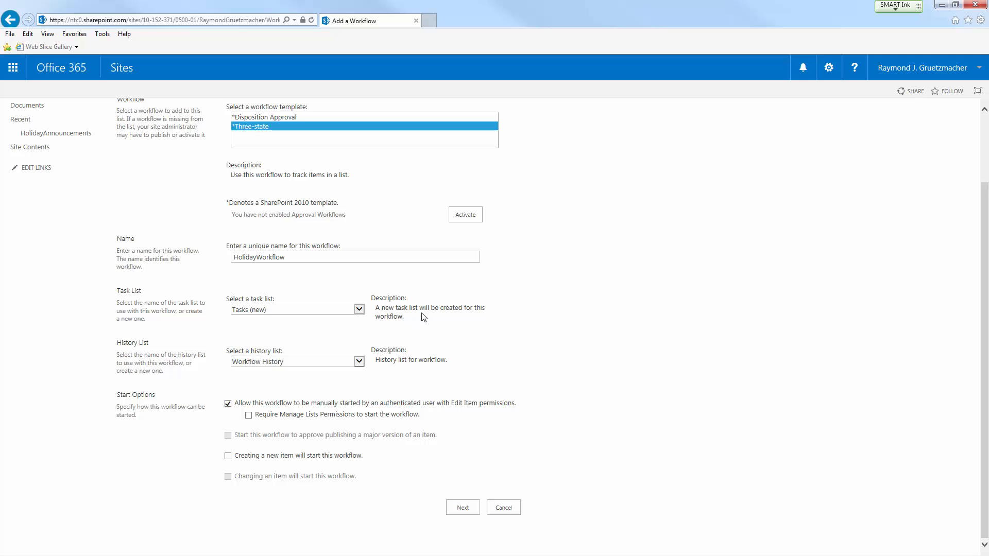
# Make the workflow start when a new item is created, and continue to the Three-state customization page.
pyautogui.click(228, 457)
pyautogui.click(468, 507)
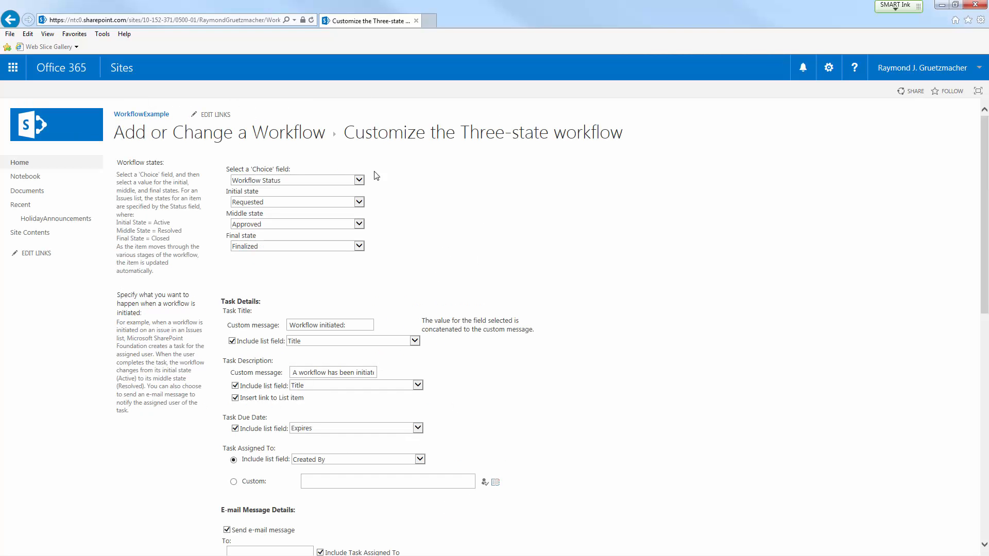
pyautogui.scroll(-3, 282, 140)
pyautogui.scroll(3, 282, 140)
# Review the Choice field and the options offered for the initial and middle workflow states.
pyautogui.click(315, 180)
pyautogui.click(315, 180)
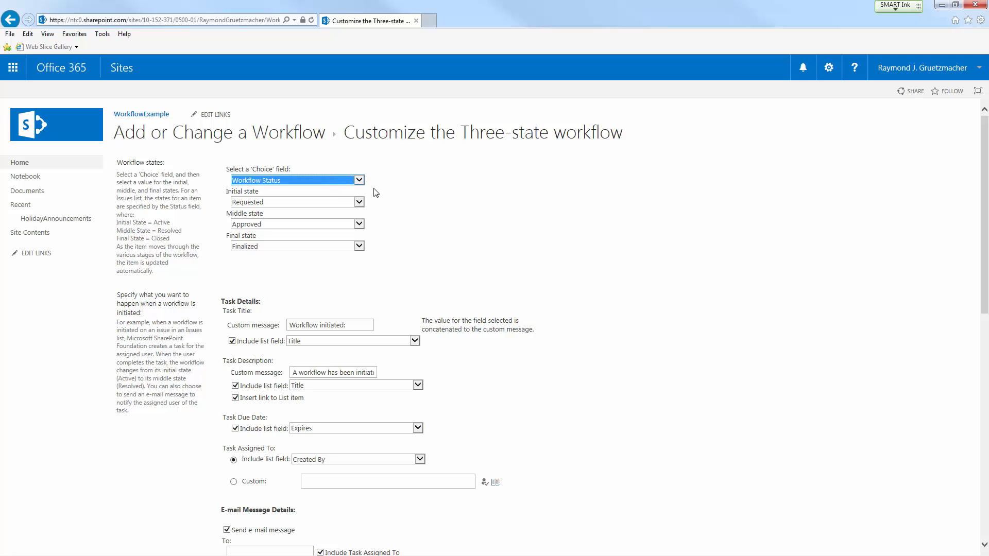
pyautogui.click(331, 208)
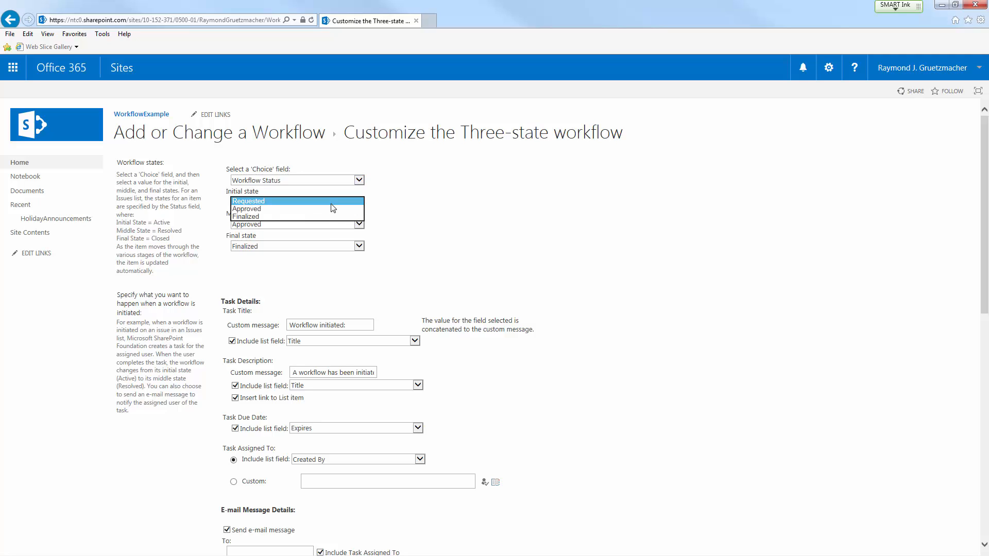
pyautogui.click(339, 206)
pyautogui.click(396, 201)
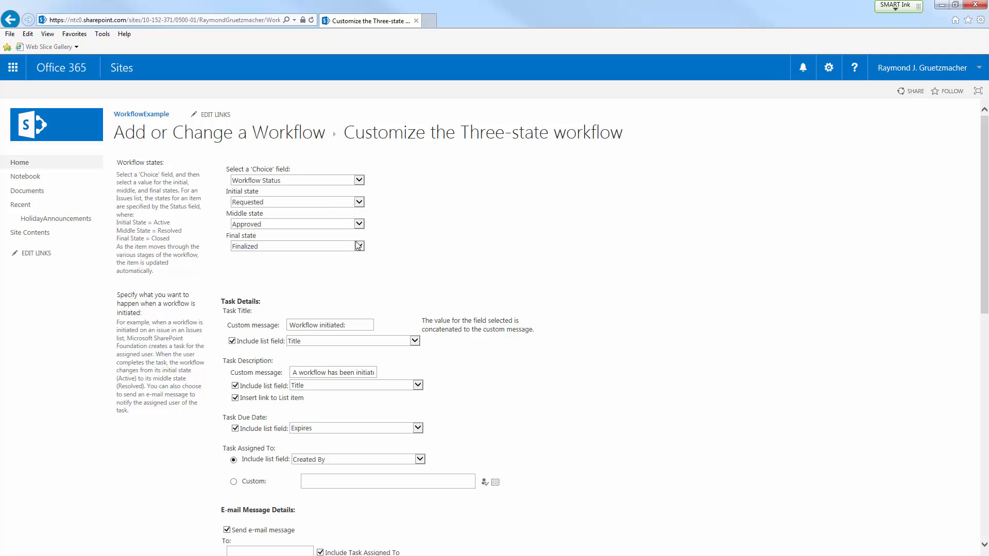
pyautogui.click(358, 224)
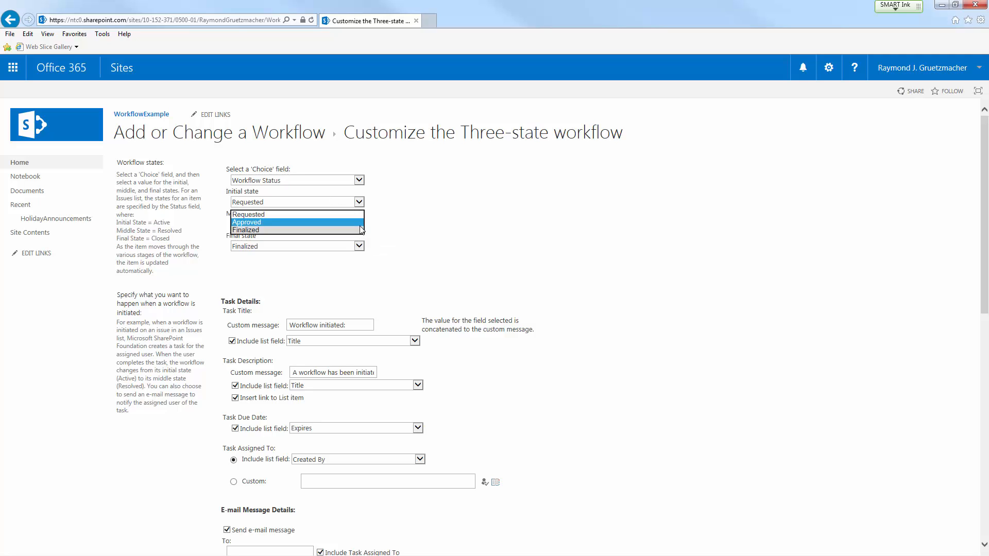
pyautogui.click(434, 218)
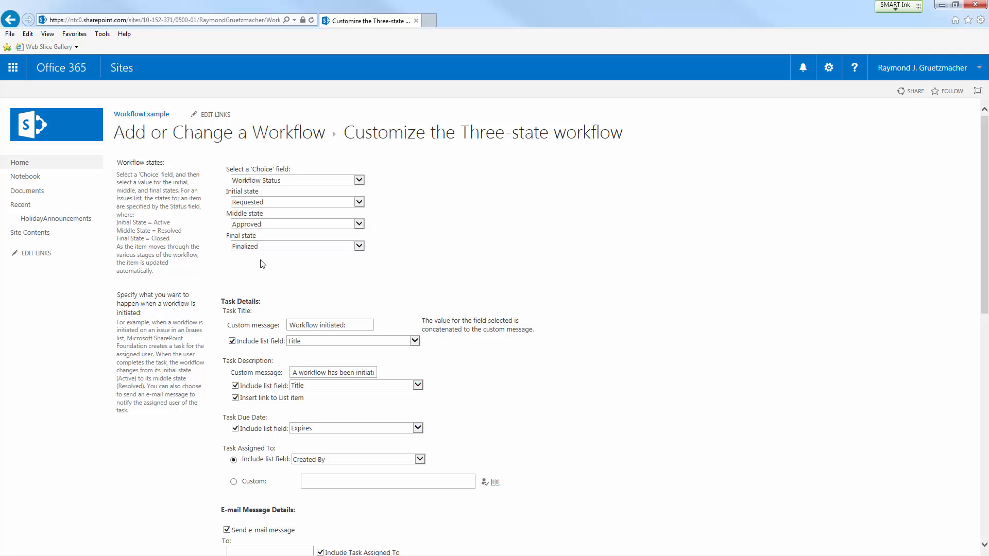
pyautogui.moveTo(117, 223); pyautogui.dragTo(175, 244)
pyautogui.click(176, 245)
# Assign the task created at workflow initiation to the custom user IT User3 and validate the name.
pyautogui.scroll(-1, 558, 244)
pyautogui.scroll(-1, 556, 235)
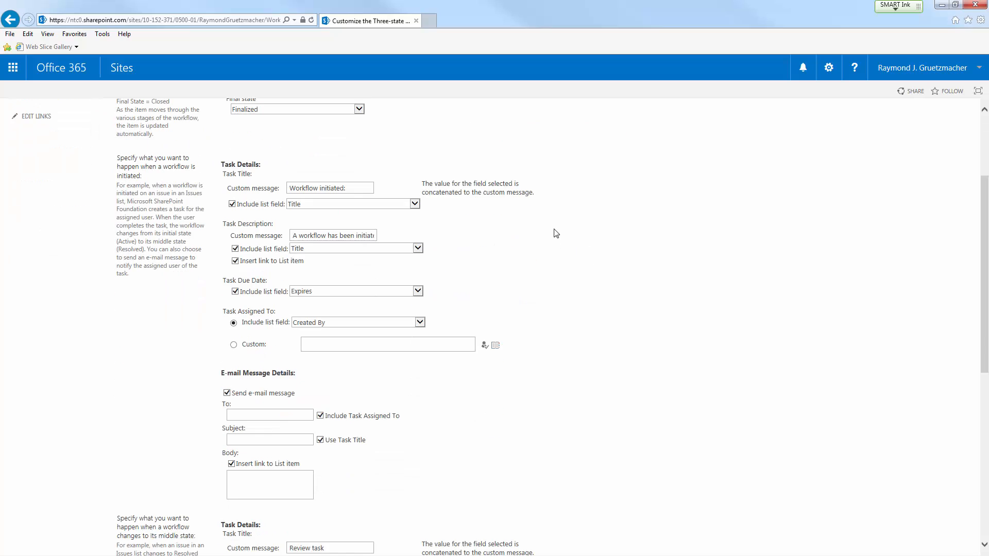
pyautogui.scroll(-1, 549, 232)
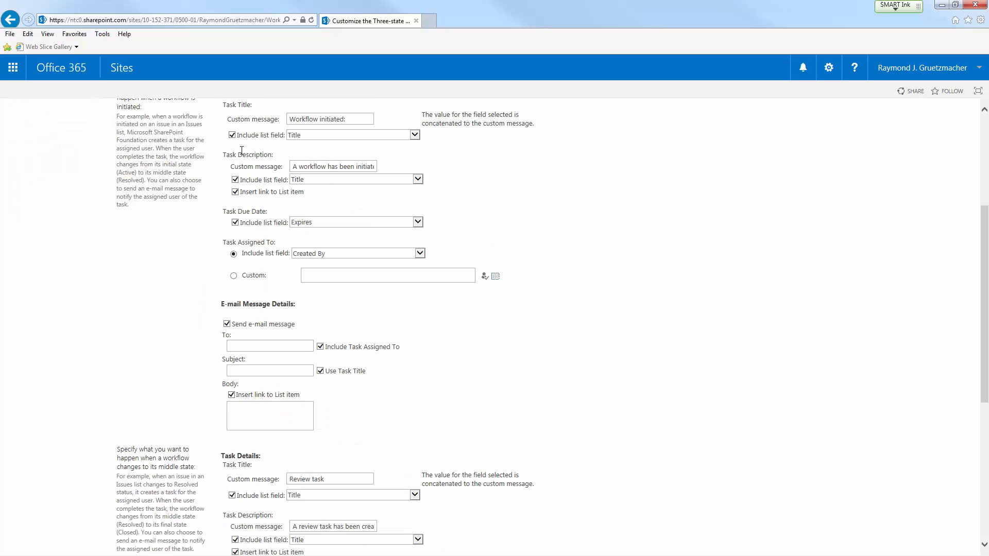
pyautogui.scroll(1, 312, 144)
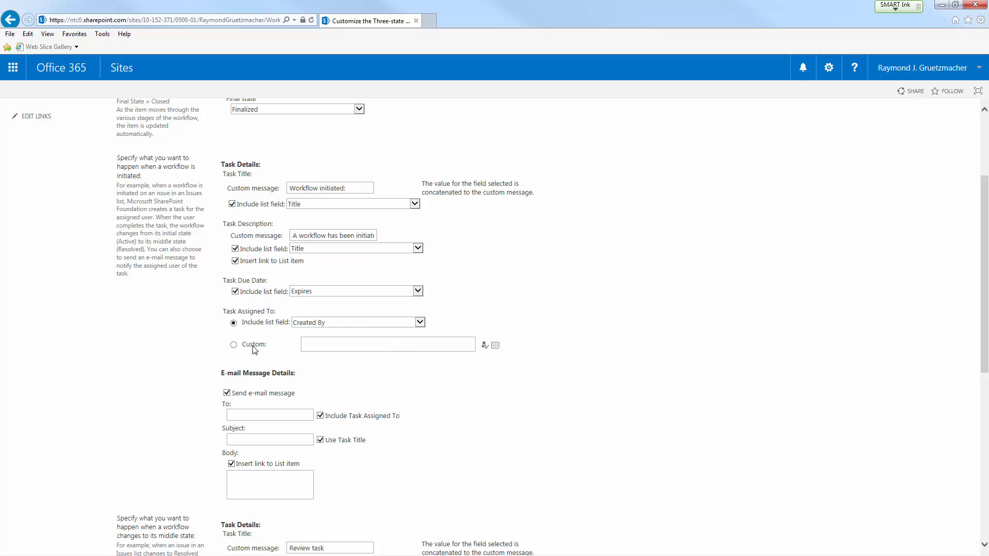
pyautogui.click(234, 346)
pyautogui.click(344, 344)
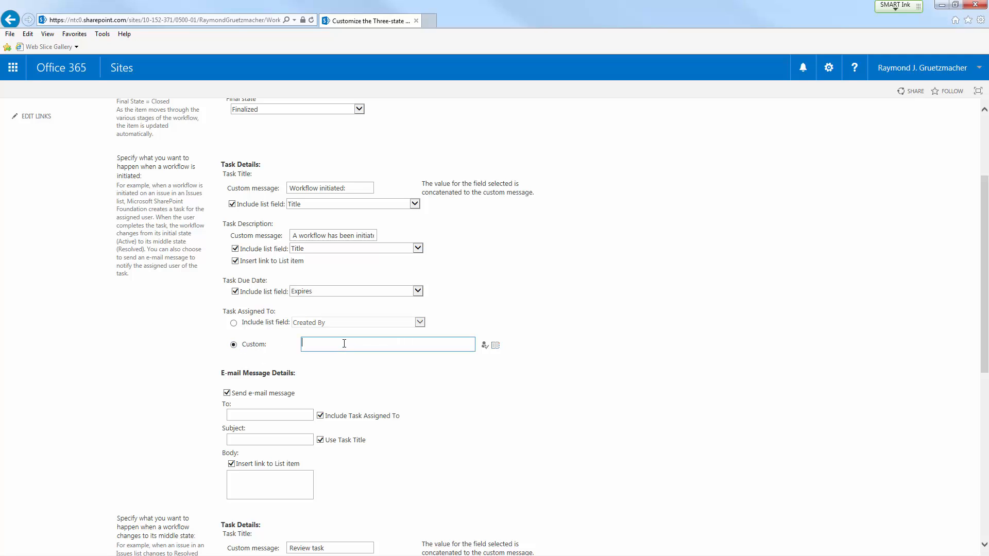
pyautogui.write('IT User3')
pyautogui.click(484, 345)
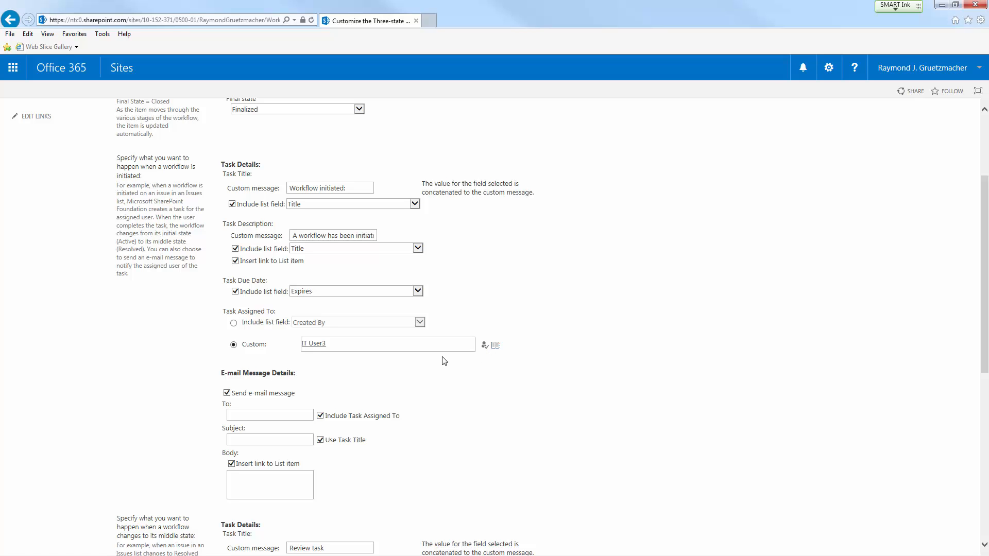
# Assign the middle-state review task to the custom user IT User4, validate the name, and save the workflow customization.
pyautogui.scroll(-3, 504, 396)
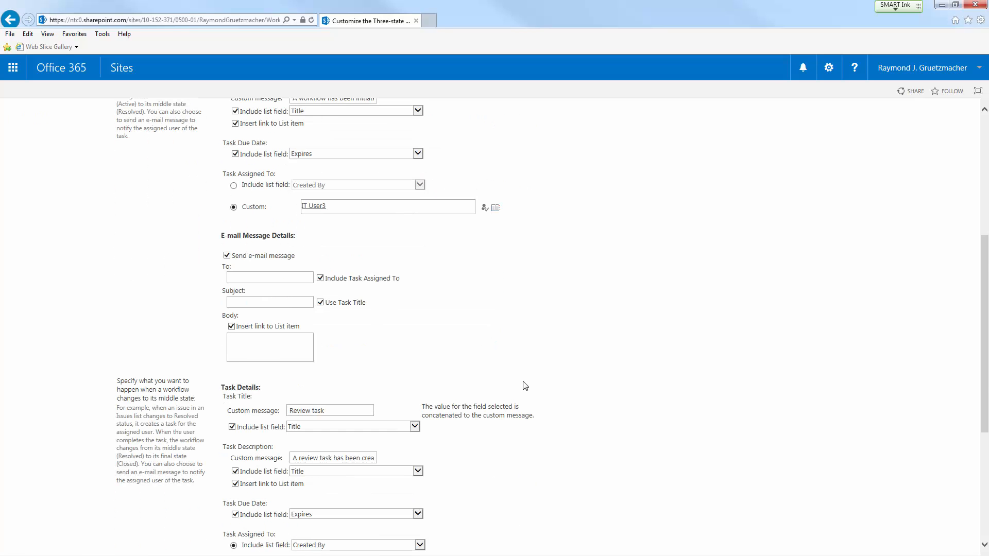
pyautogui.scroll(-4, 520, 382)
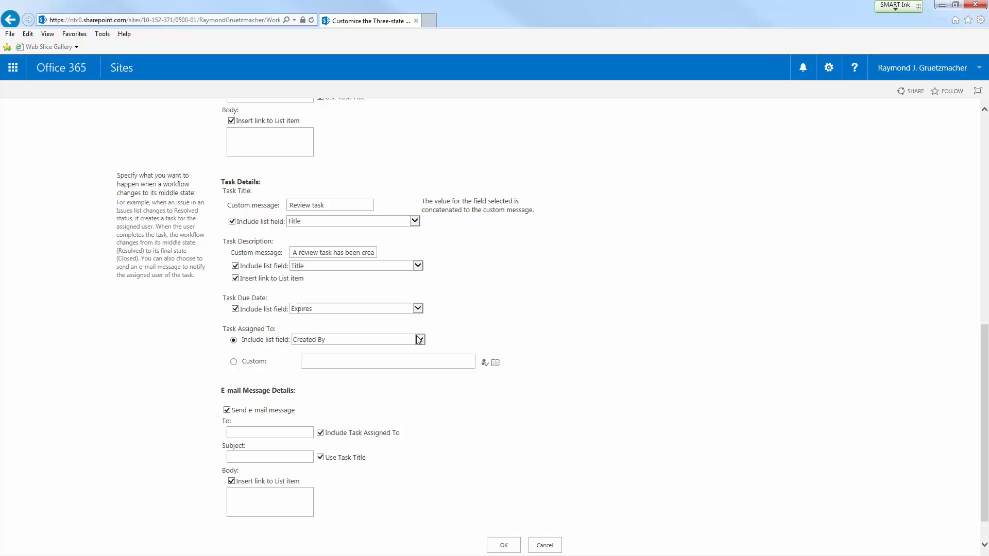
pyautogui.click(234, 361)
pyautogui.click(371, 363)
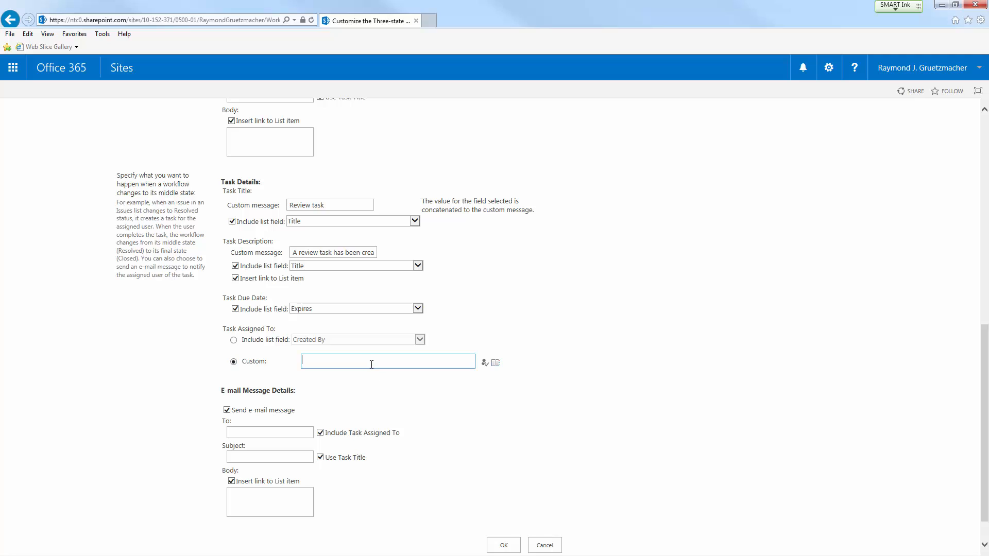
pyautogui.write('IT User4')
pyautogui.click(484, 363)
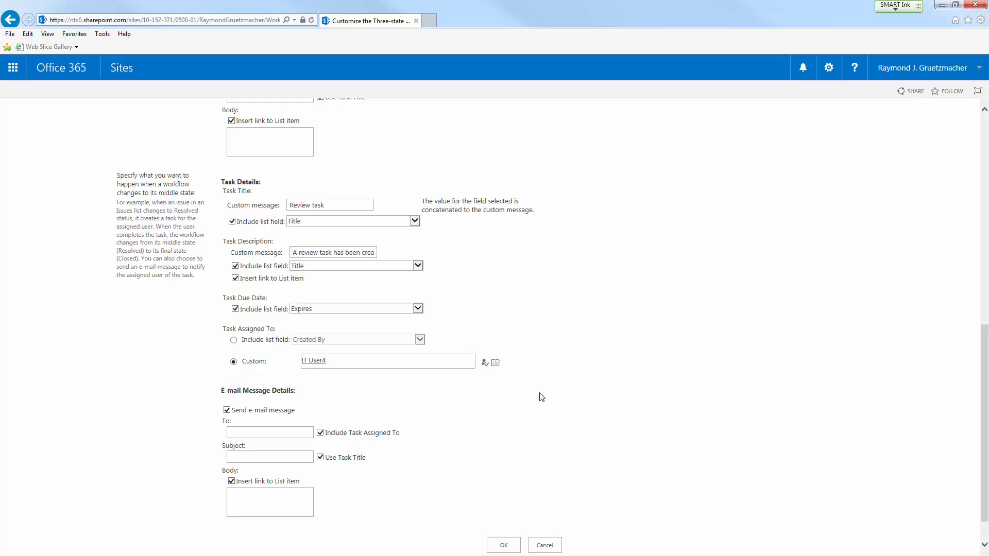
pyautogui.scroll(-1, 536, 399)
pyautogui.click(498, 513)
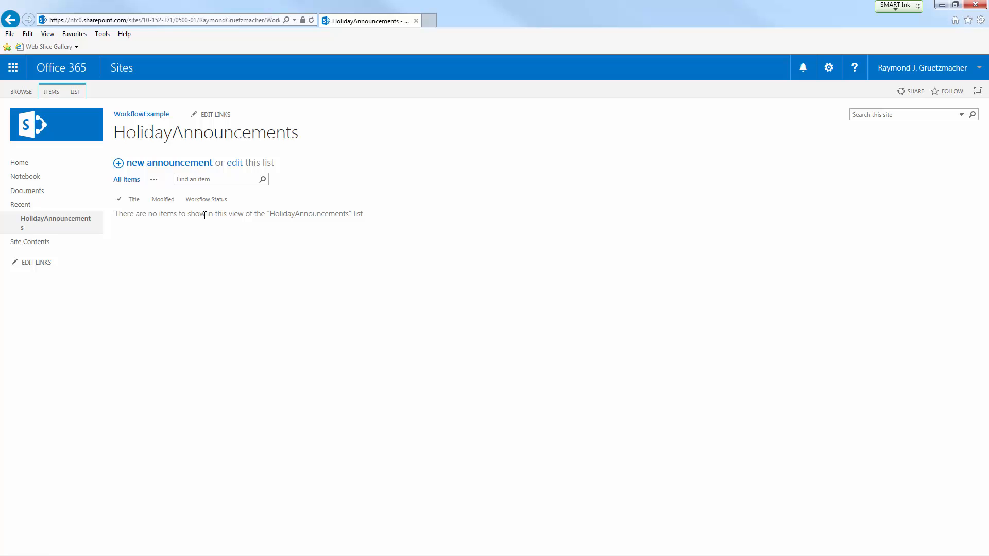
# Start a new announcement titled "4th of July" with the body text "Enjoy the long weekend!".
pyautogui.click(181, 166)
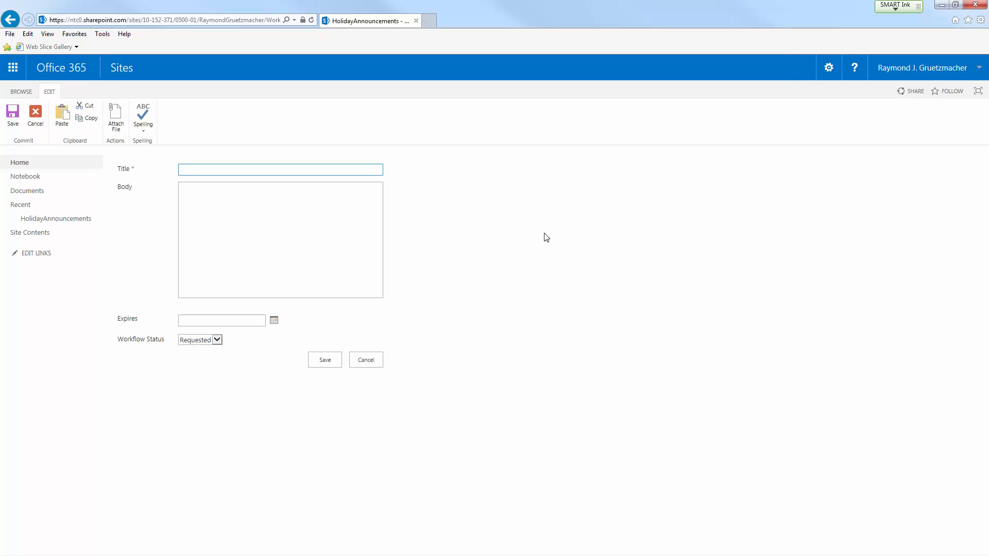
pyautogui.write('4th of July')
pyautogui.press('Tab')
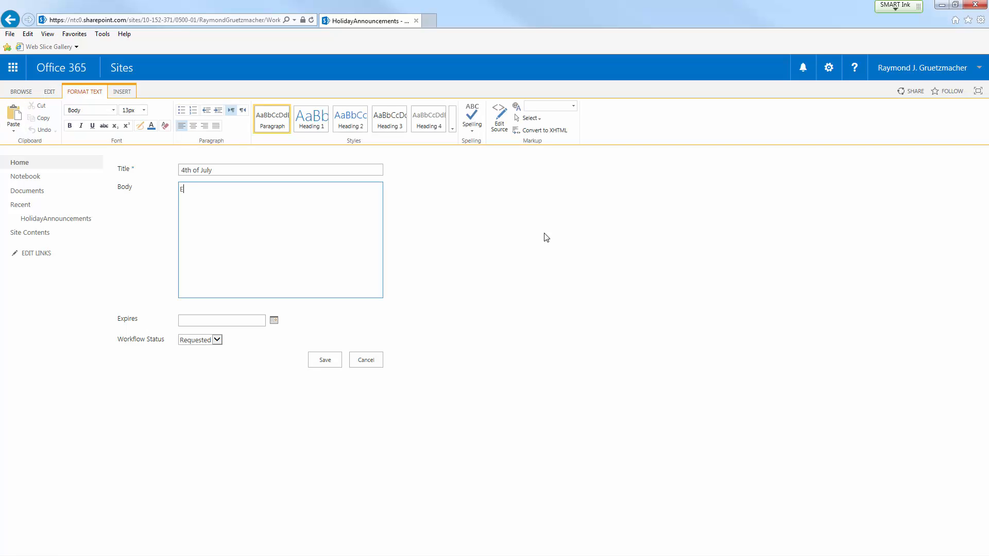
pyautogui.write('Enjoy the long weekend!')
# Set the announcement's expiration date to 7/11/2016 and save it with its default workflow status.
pyautogui.click(274, 320)
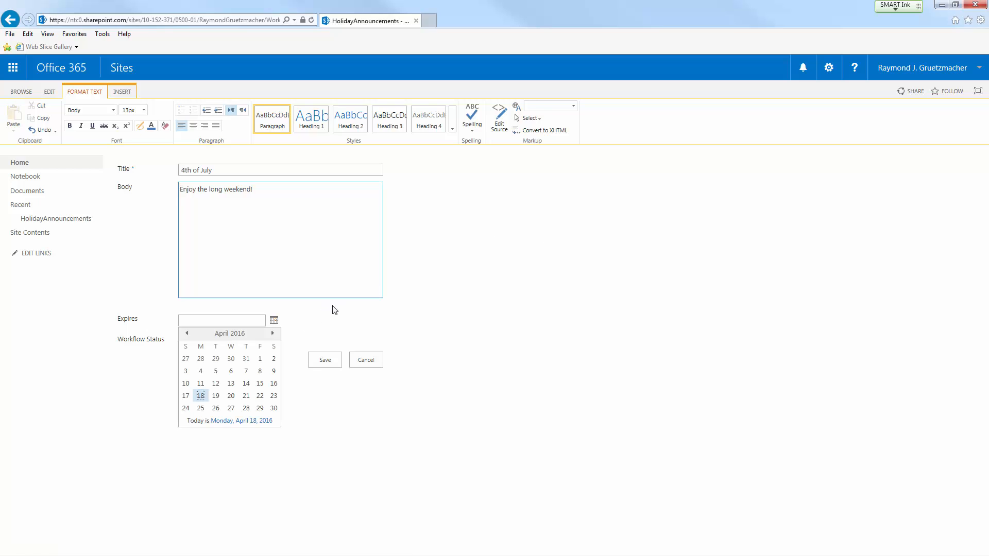
pyautogui.click(273, 333)
pyautogui.click(272, 333)
pyautogui.click(273, 334)
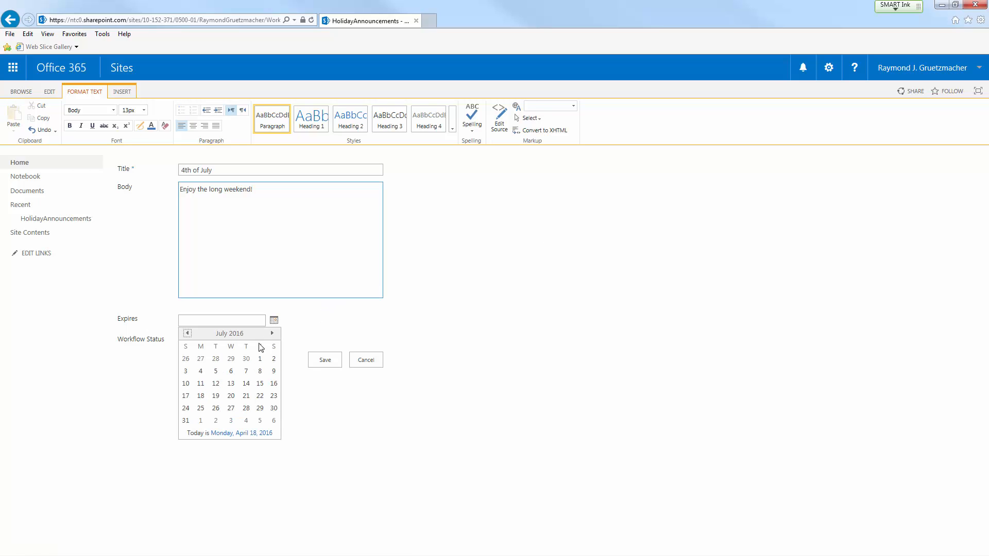
pyautogui.click(200, 383)
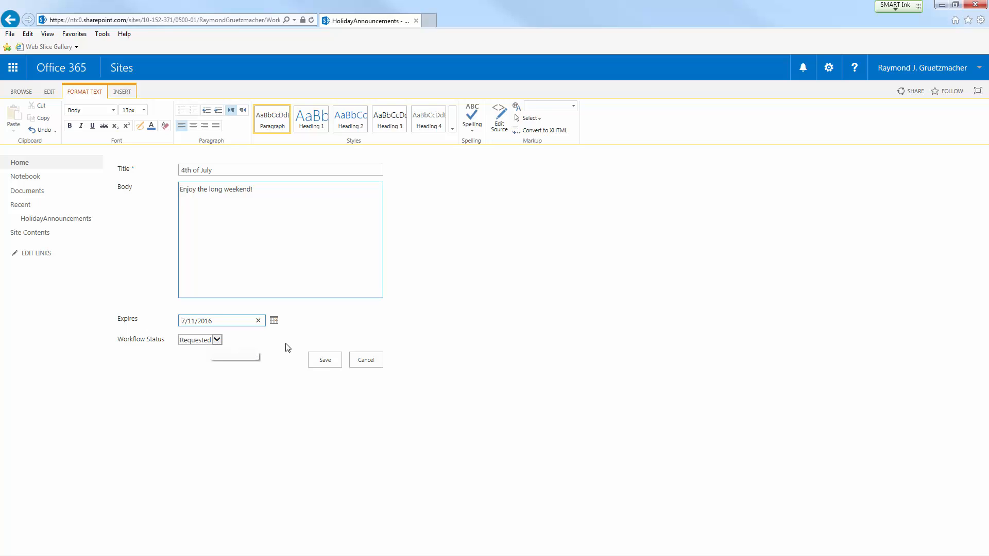
pyautogui.click(324, 366)
pyautogui.click(325, 364)
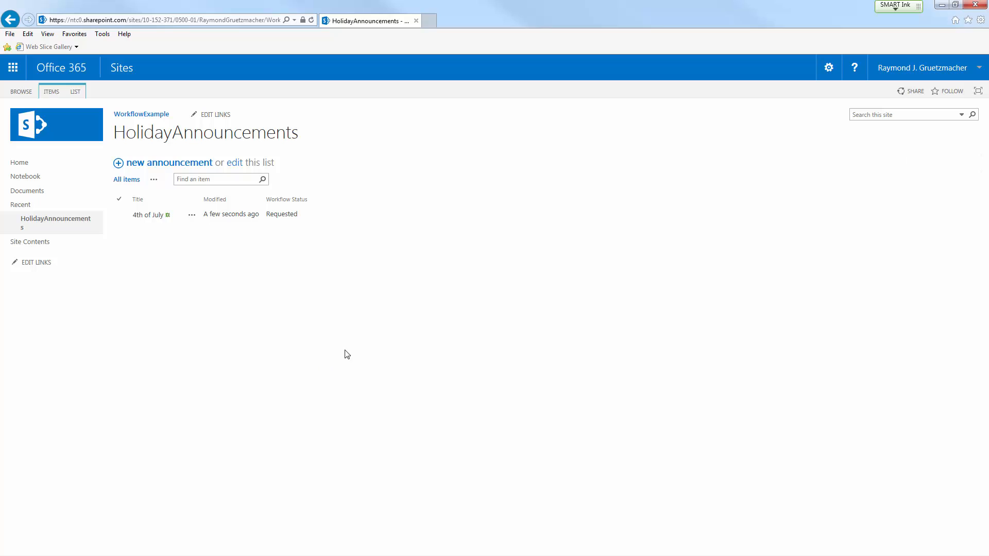
# Refresh the HolidayAnnouncements list and review the tasks and history on the 4th of July item's workflow status page.
pyautogui.press('F5')
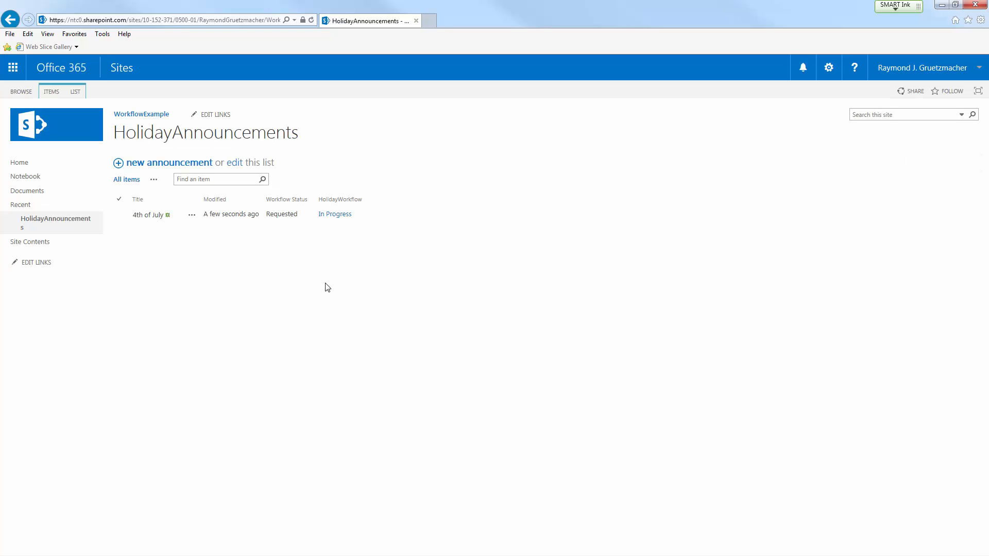
pyautogui.click(335, 215)
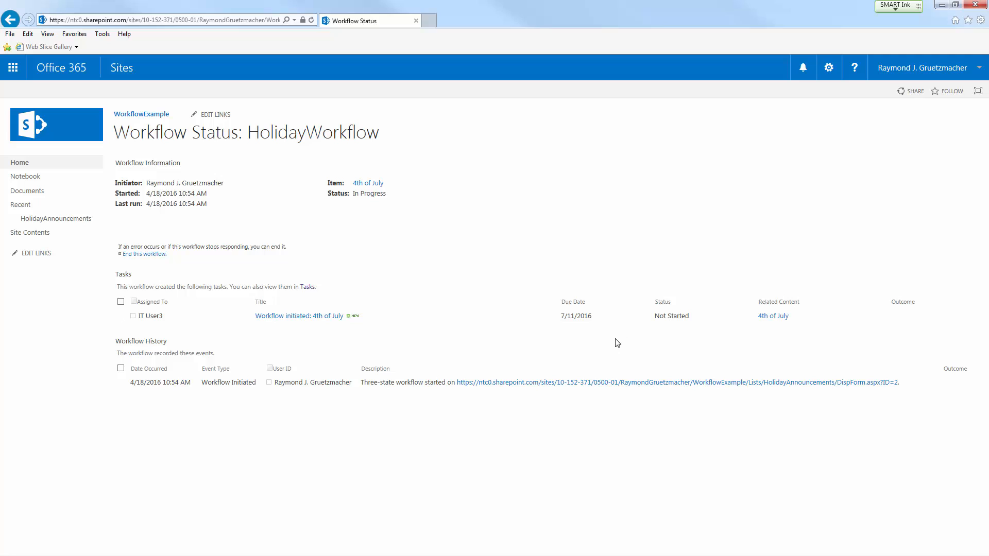
pyautogui.doubleClick(123, 274)
pyautogui.tripleClick(146, 342)
pyautogui.click(162, 356)
# Open the site's Tasks list and examine the workflow task's title and assignee.
pyautogui.click(66, 235)
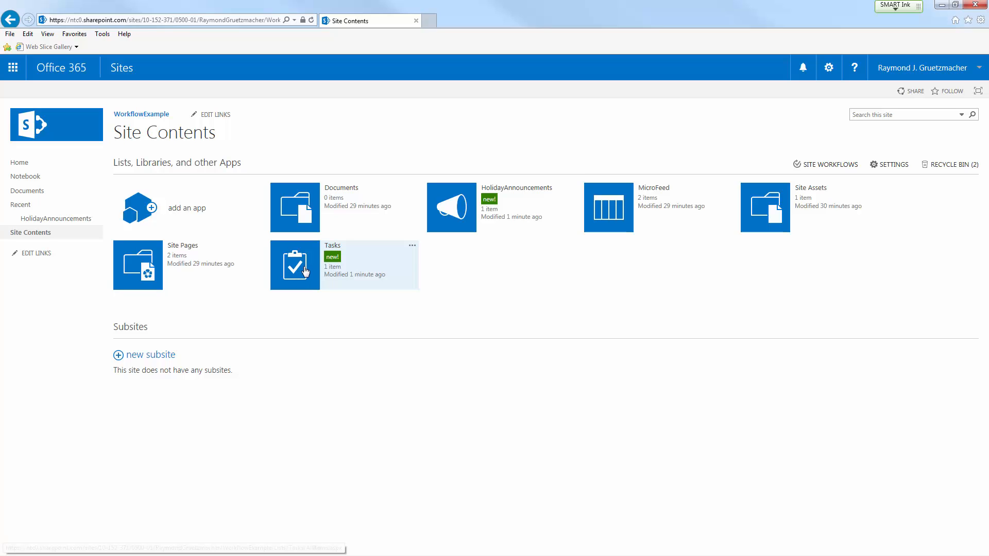
pyautogui.click(305, 272)
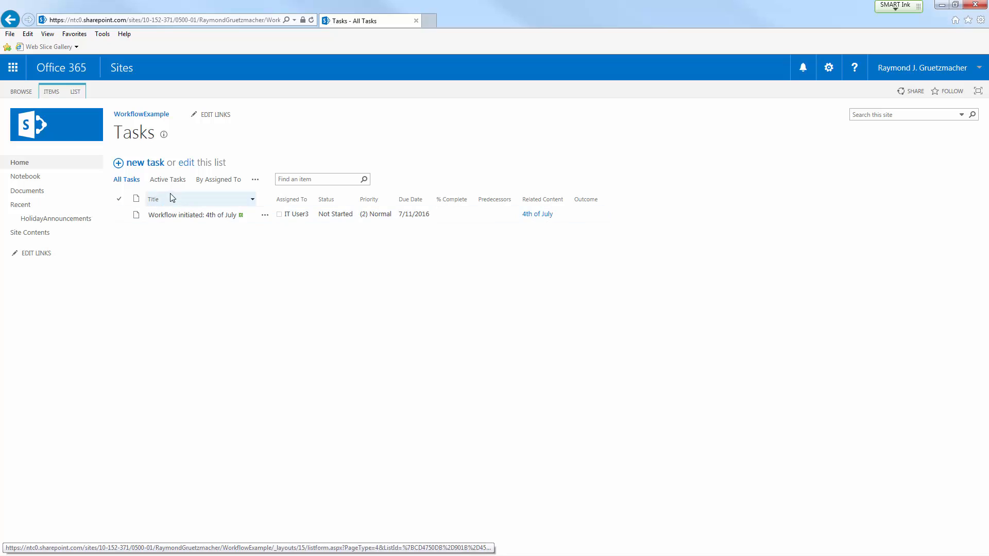
pyautogui.moveTo(164, 139)
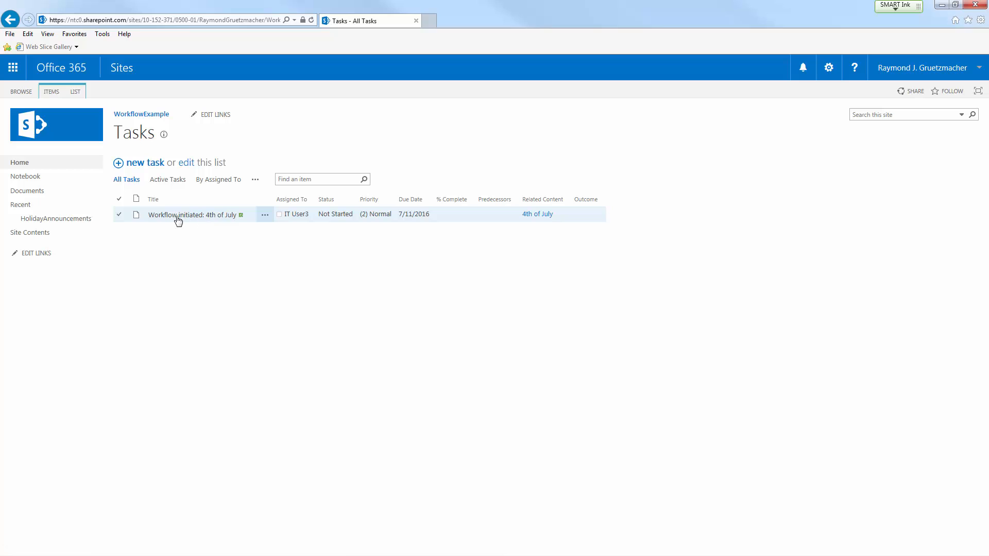
pyautogui.moveTo(304, 221)
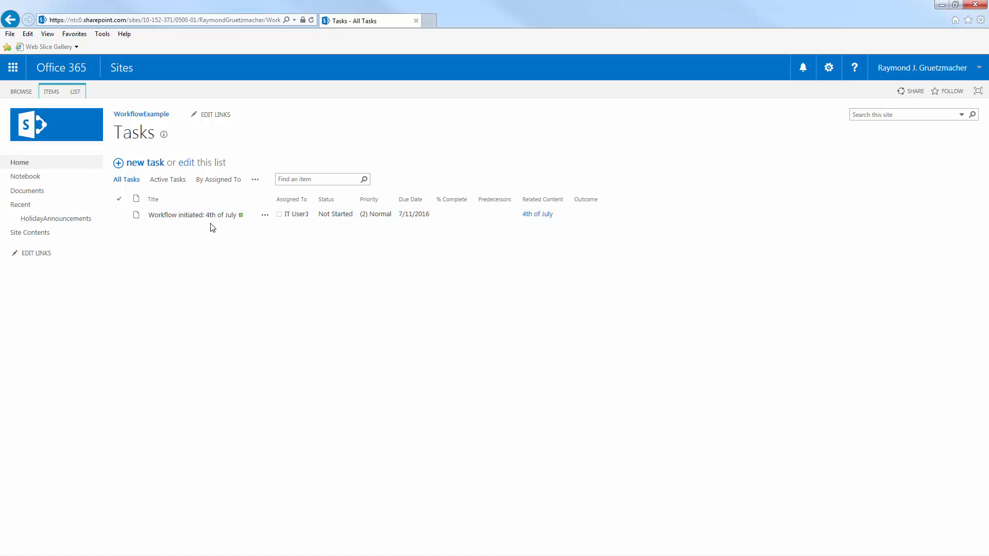
# Open the announcement related to the workflow task, check its body text, and return to the HolidayAnnouncements list.
pyautogui.click(536, 217)
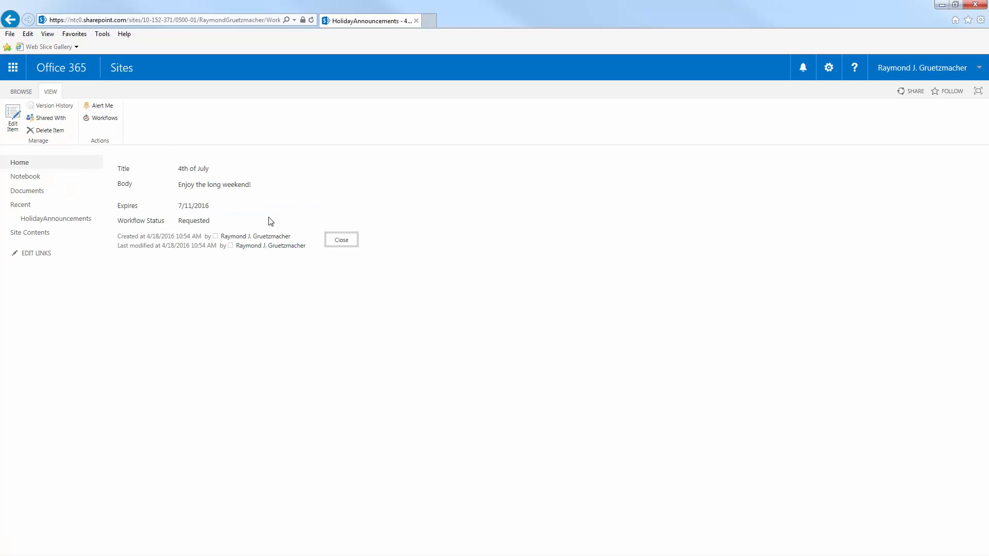
pyautogui.moveTo(176, 185); pyautogui.dragTo(260, 188)
pyautogui.click(256, 186)
pyautogui.click(66, 220)
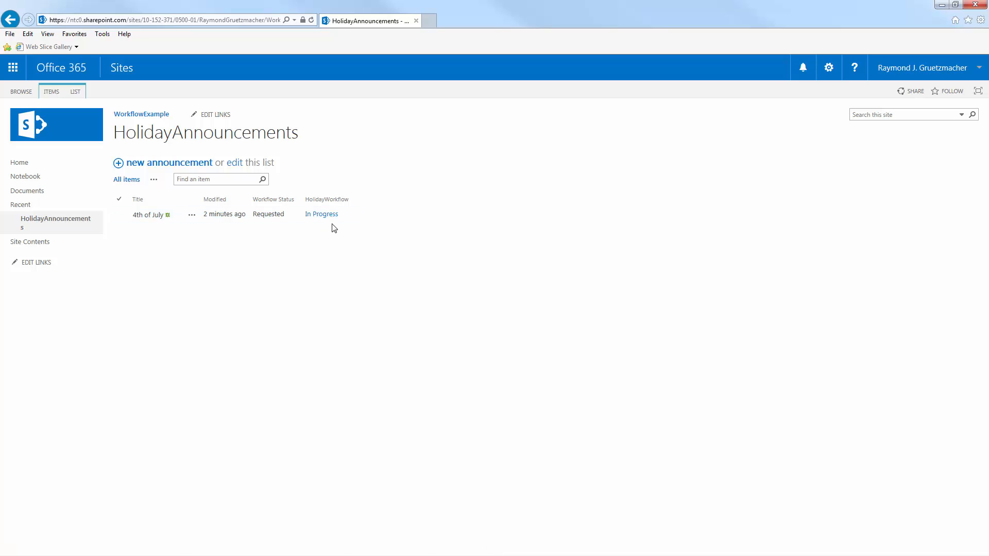
# Edit the "Workflow initiated: 4th of July" task in the Tasks list, set its status to Completed, and save it.
pyautogui.click(68, 244)
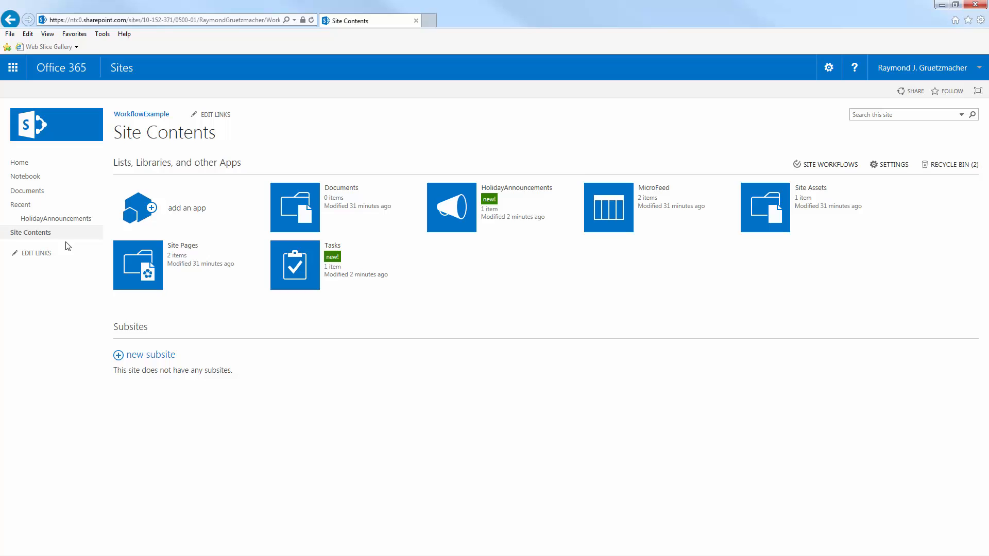
pyautogui.click(289, 266)
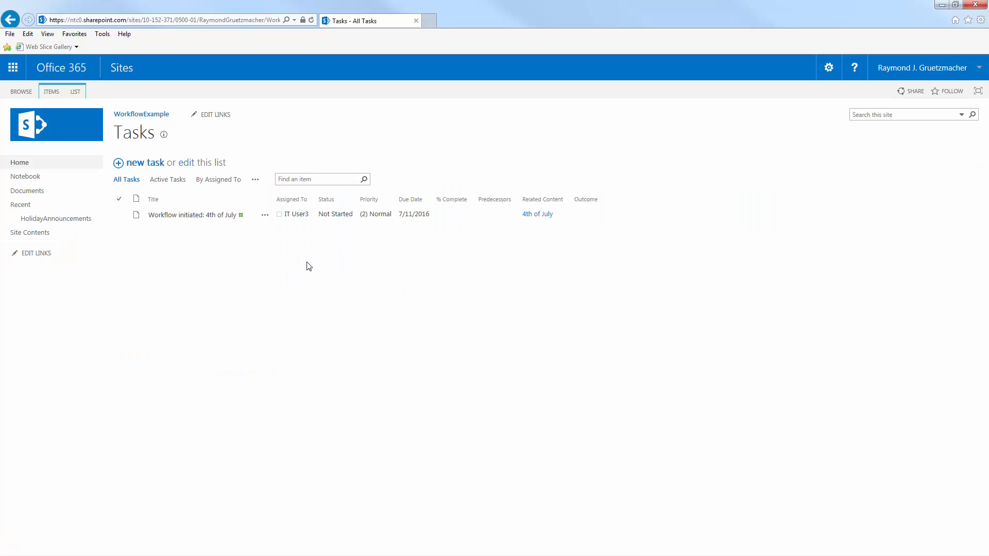
pyautogui.click(266, 220)
pyautogui.click(267, 221)
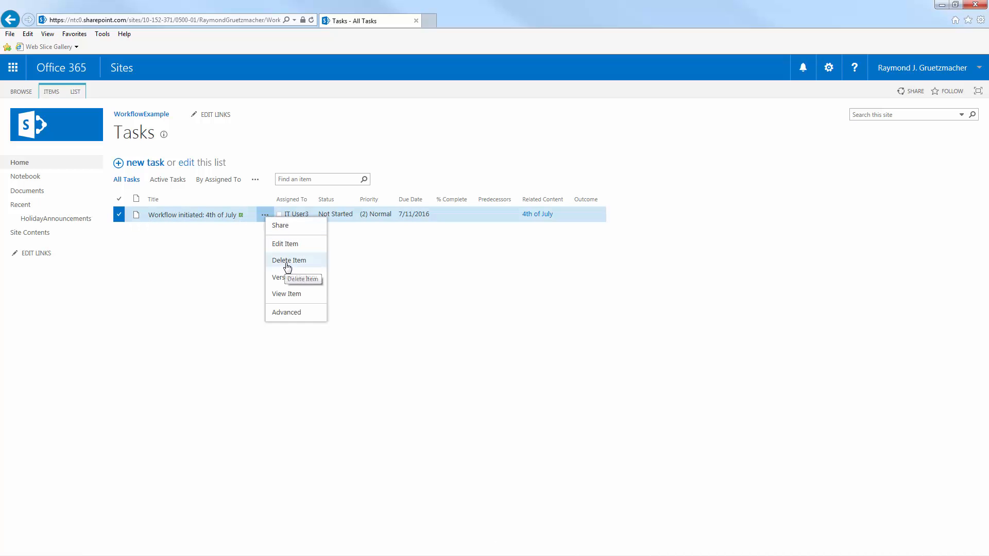
pyautogui.click(288, 244)
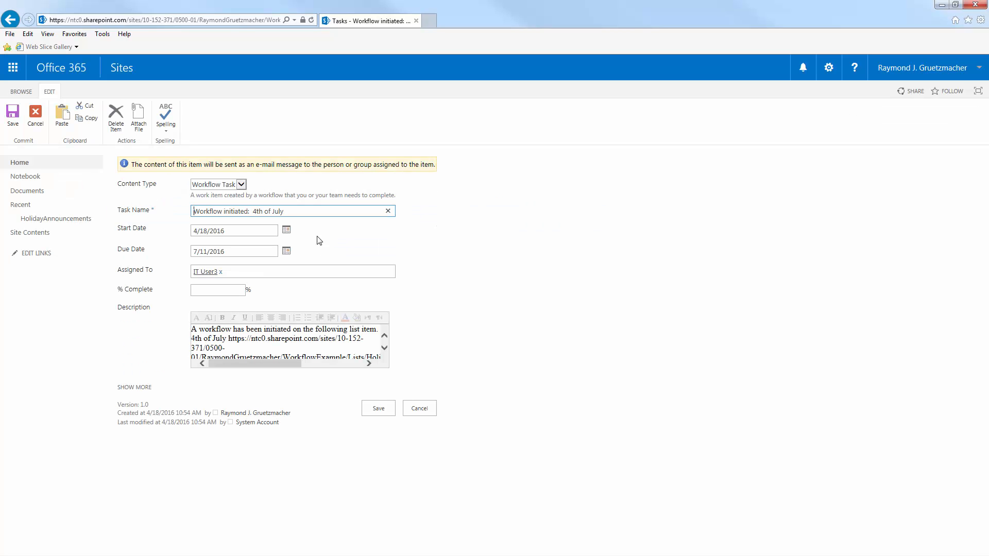
pyautogui.click(477, 269)
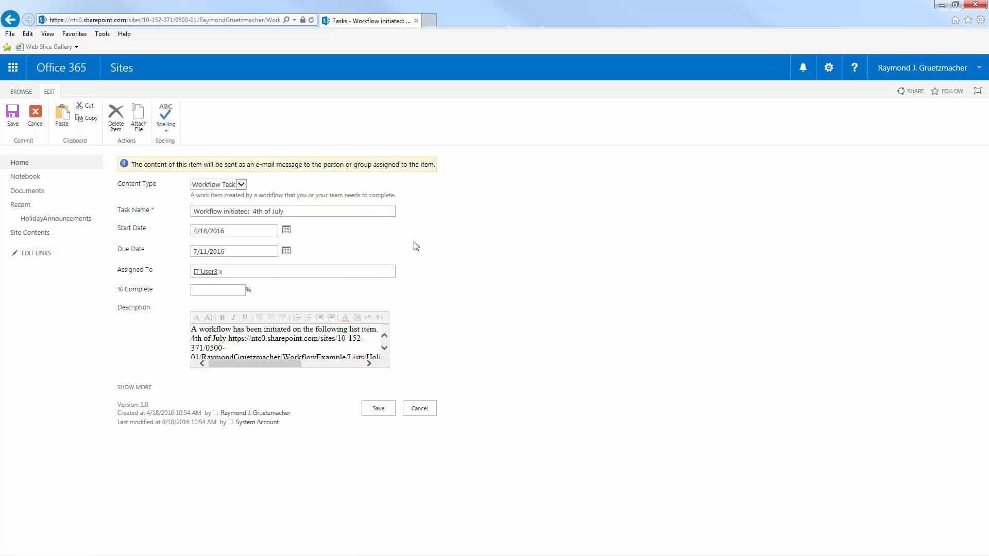
pyautogui.click(148, 389)
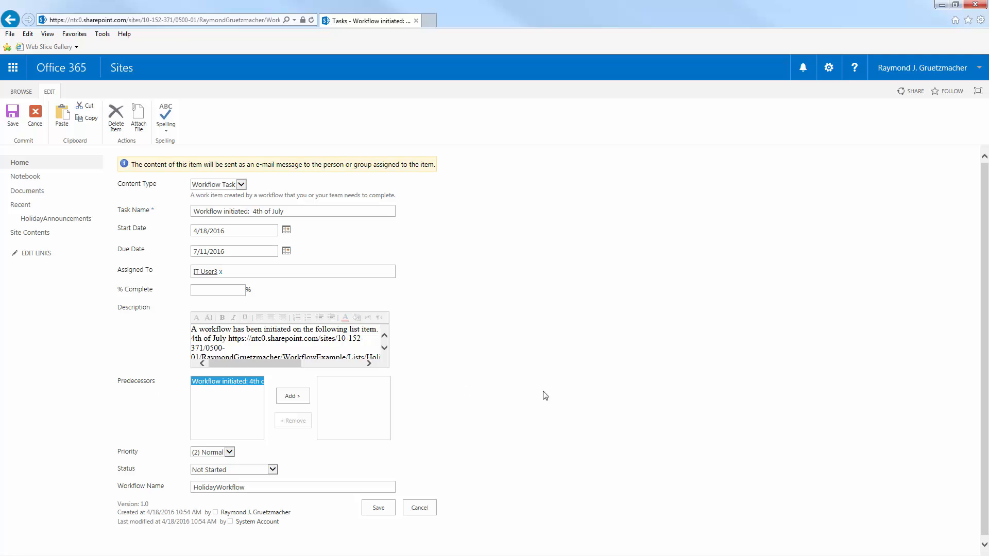
pyautogui.scroll(-1, 511, 345)
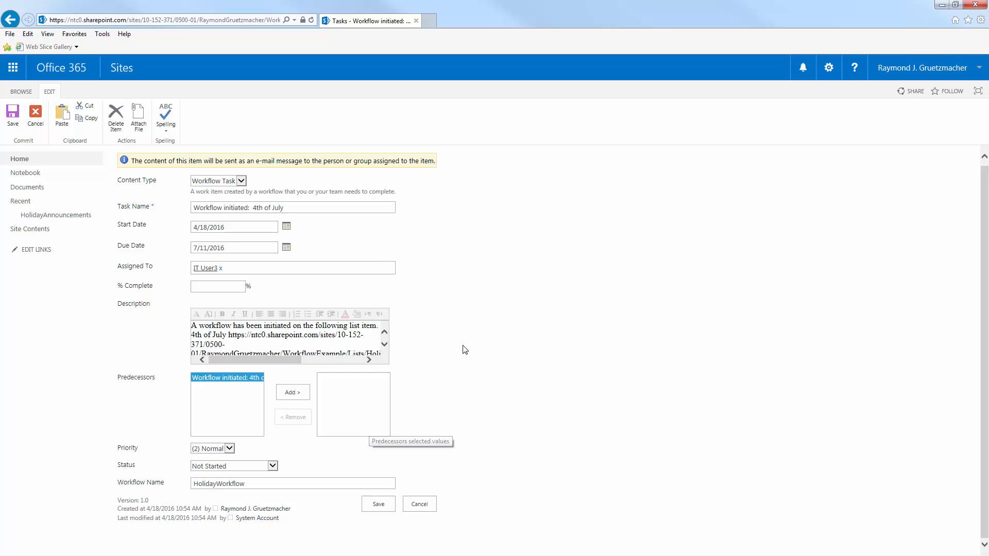
pyautogui.click(253, 466)
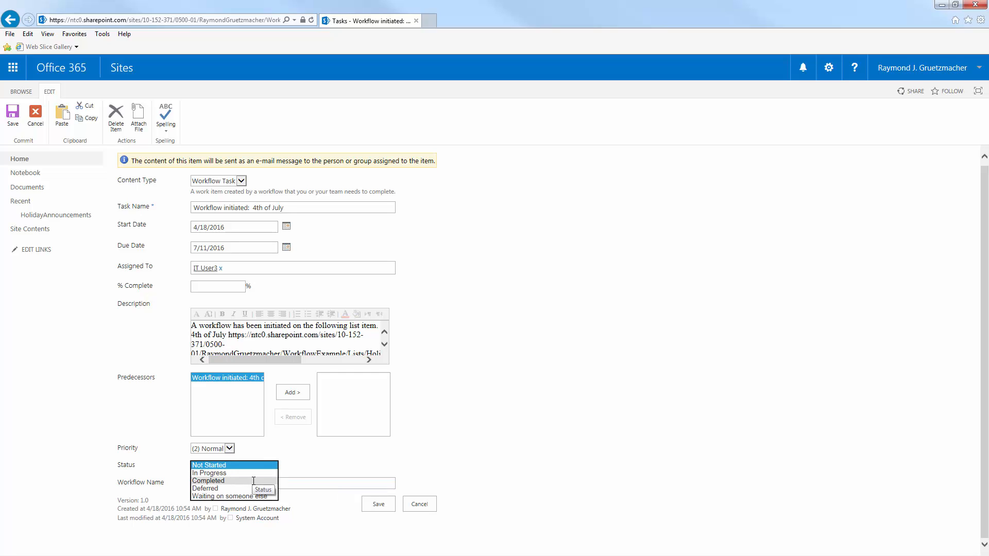
pyautogui.click(253, 482)
pyautogui.click(389, 508)
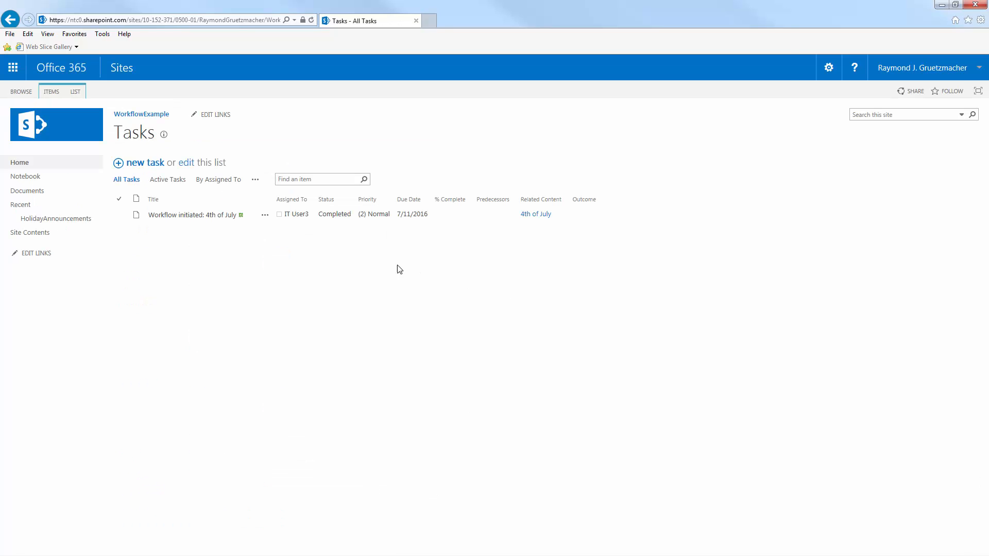
# Check the 4th of July announcement's workflow status and examine the workflow's tasks, event times and outcome in its history.
pyautogui.click(56, 222)
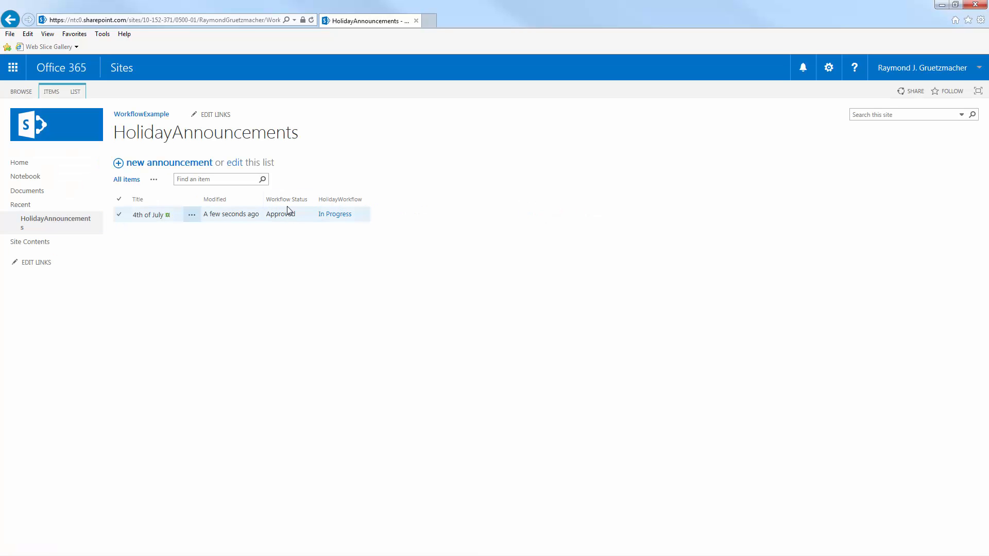
pyautogui.click(330, 216)
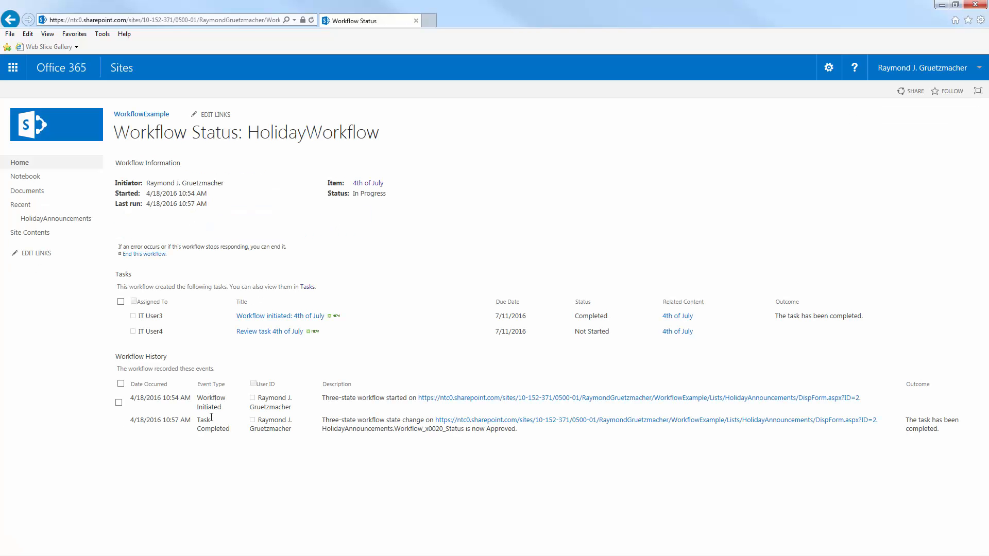
pyautogui.tripleClick(133, 355)
pyautogui.moveTo(164, 400); pyautogui.dragTo(192, 399)
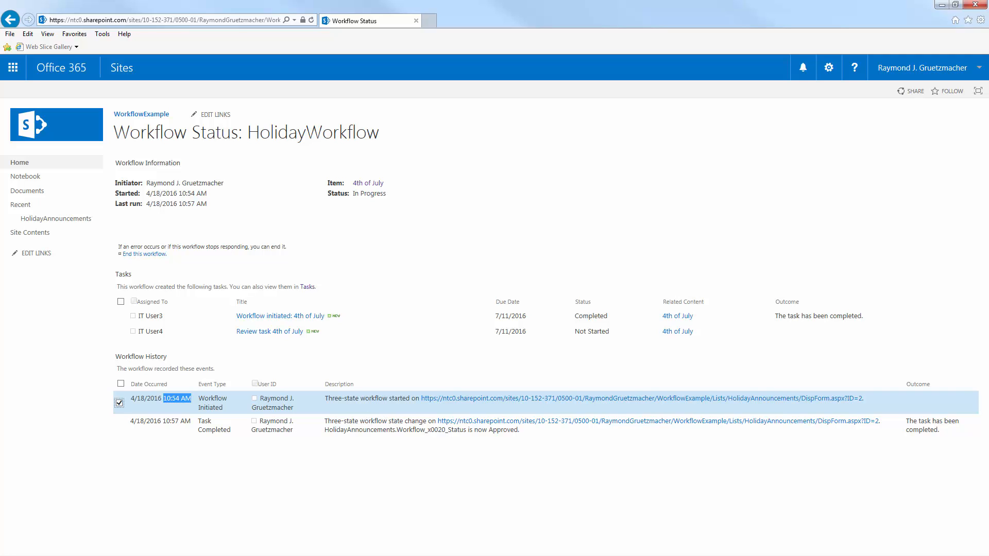
pyautogui.moveTo(905, 421); pyautogui.dragTo(947, 434)
pyautogui.click(947, 434)
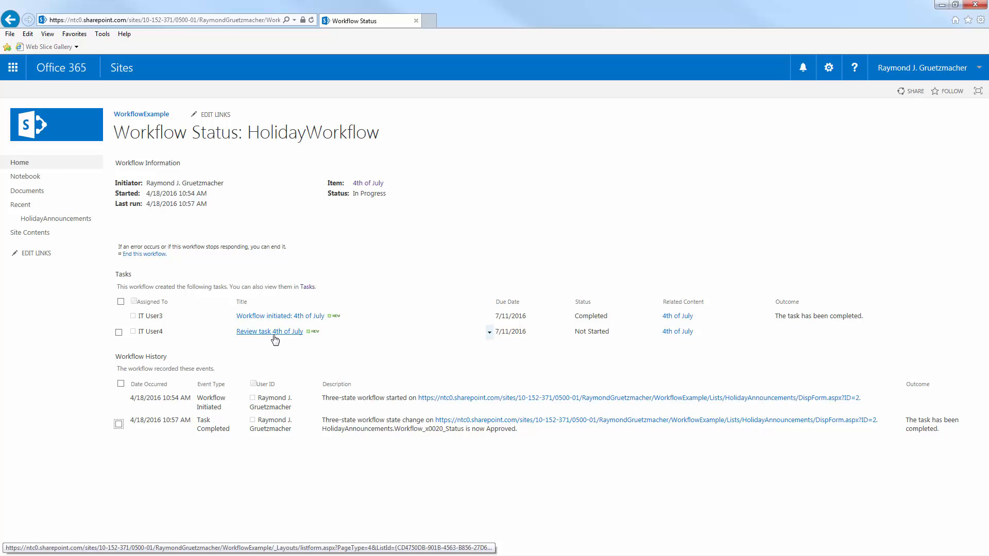
# Recheck the announcement in the HolidayAnnouncements list, then open the Tasks list to view the review task.
pyautogui.click(90, 225)
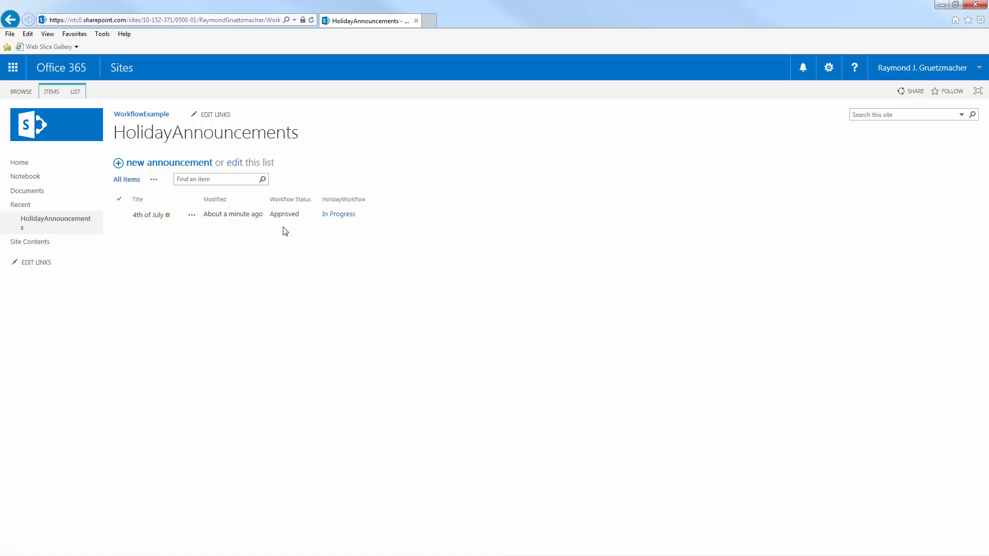
pyautogui.click(71, 248)
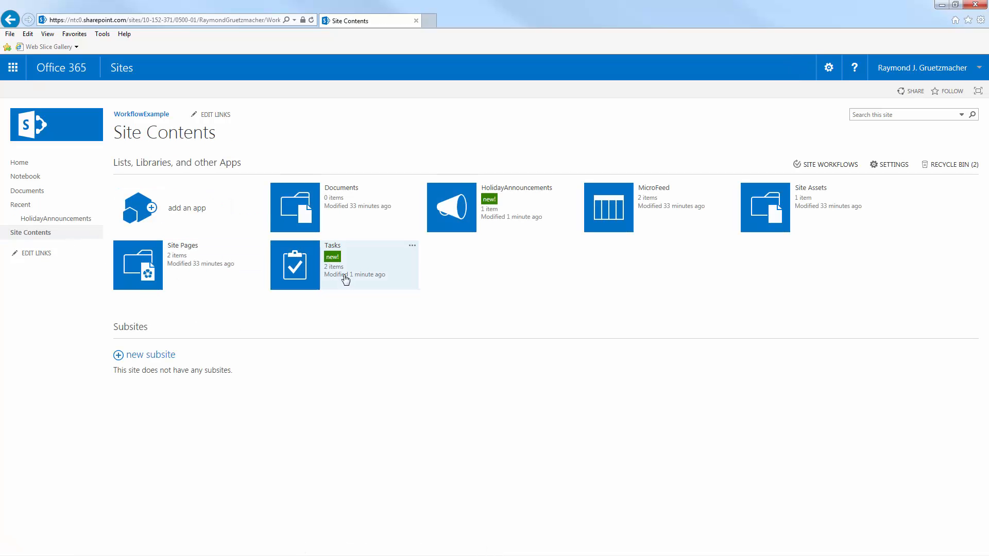
pyautogui.click(309, 266)
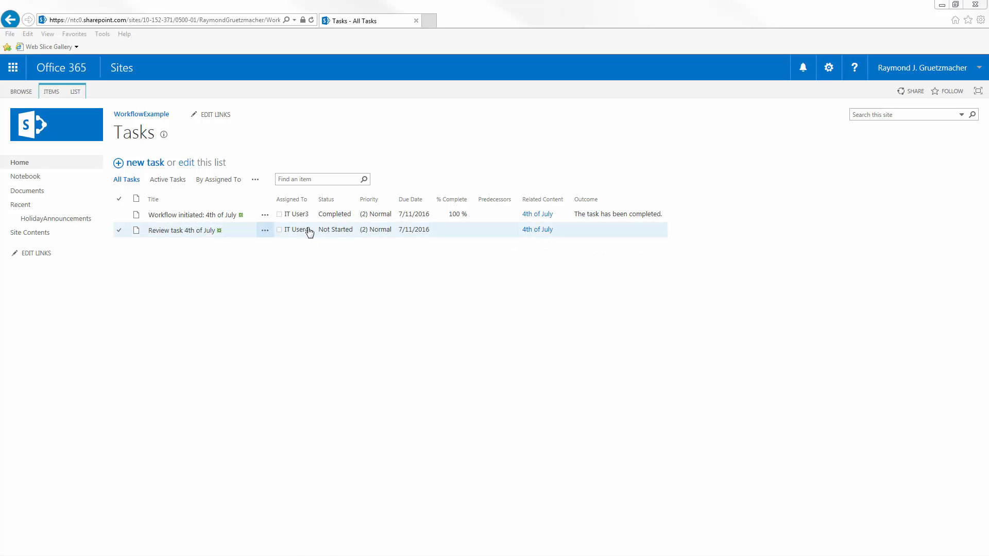
# Edit the "Review task 4th of July" task in the Tasks list, set its status to Completed, and save it.
pyautogui.click(191, 235)
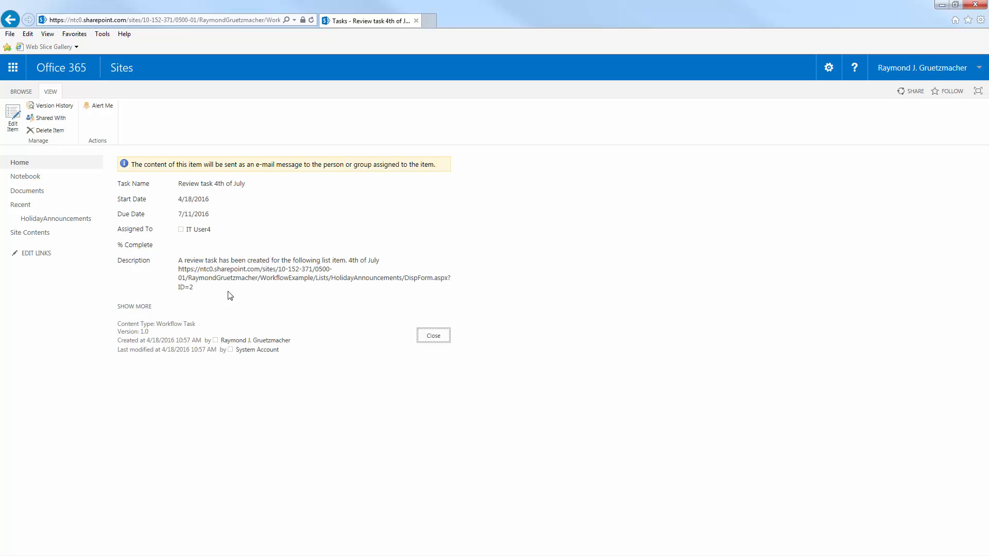
pyautogui.click(145, 308)
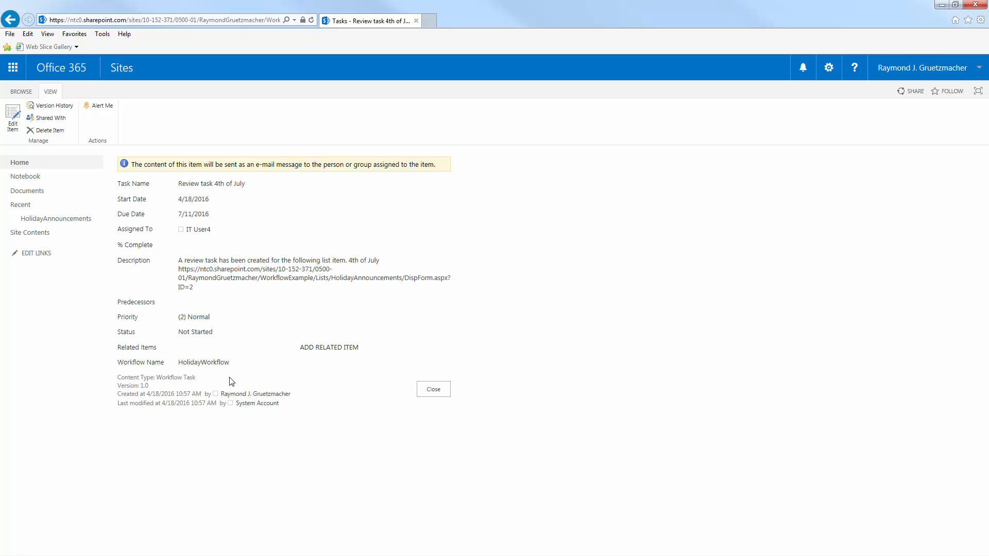
pyautogui.click(14, 123)
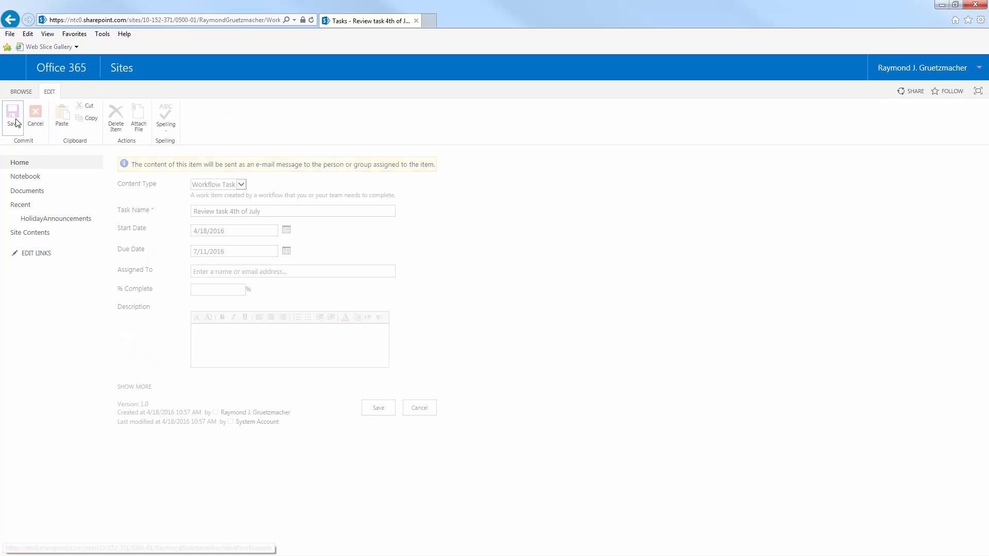
pyautogui.click(144, 388)
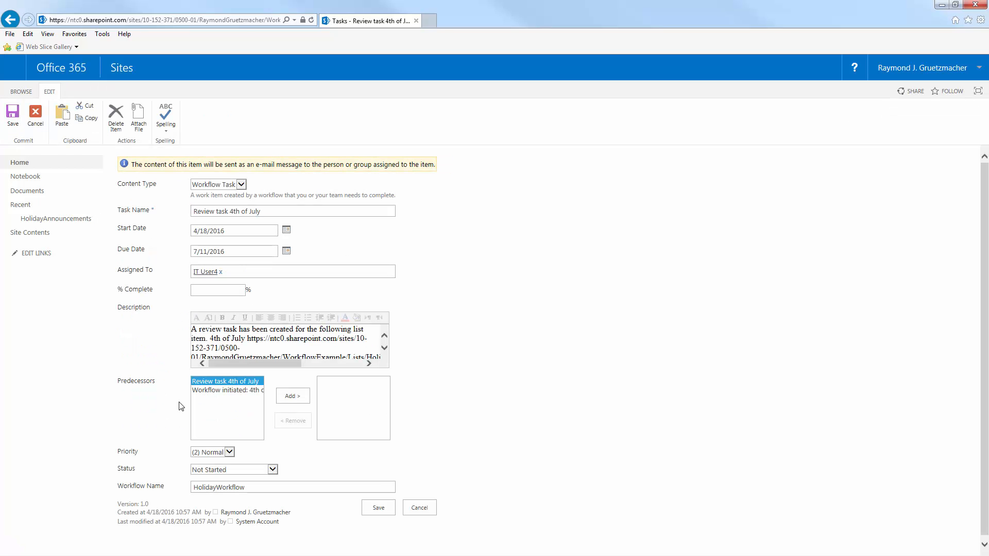
pyautogui.click(234, 470)
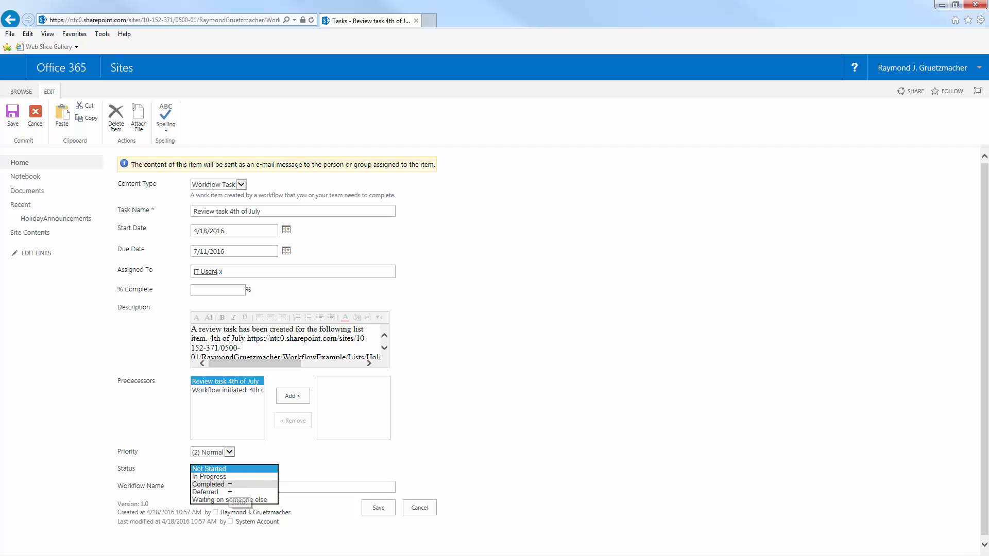
pyautogui.click(229, 485)
pyautogui.click(381, 510)
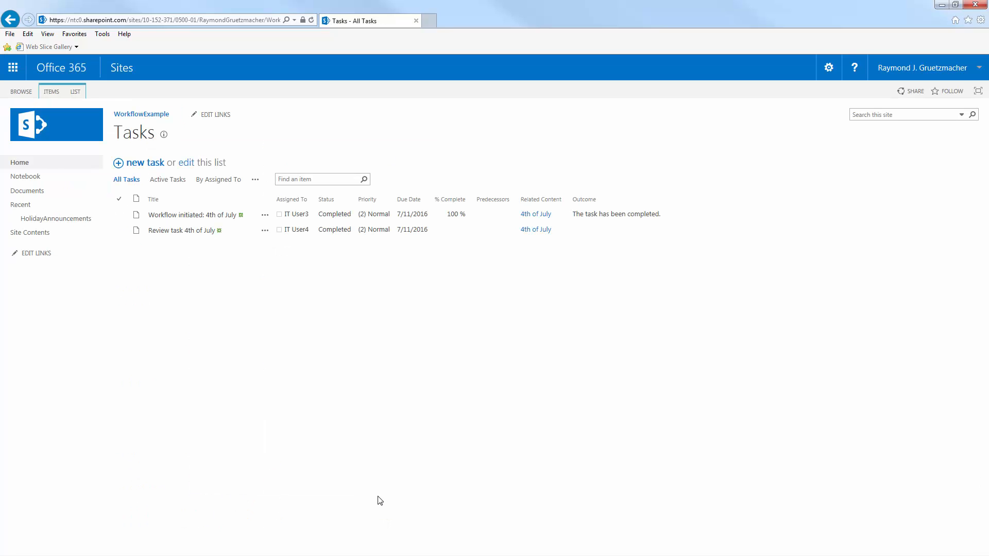
# Check the 4th of July announcement's workflow status in the HolidayAnnouncements list, then open its HolidayWorkflow status page to review the tasks and history.
pyautogui.click(87, 225)
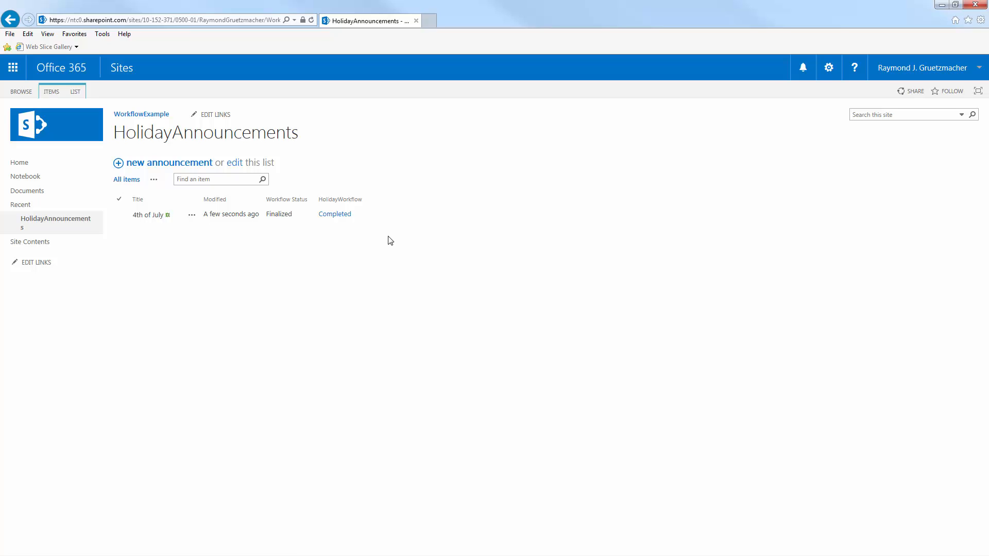
pyautogui.click(287, 208)
pyautogui.click(78, 248)
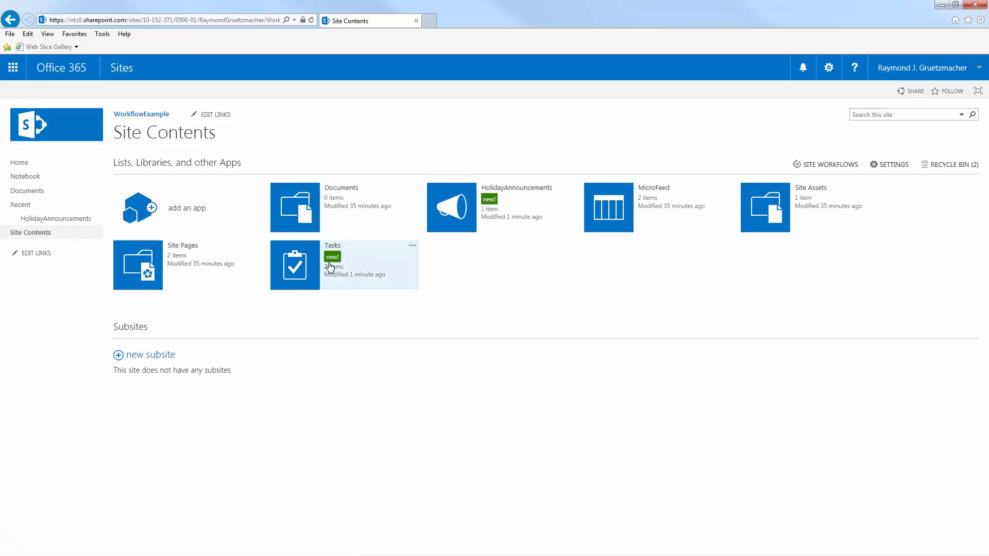
pyautogui.click(66, 221)
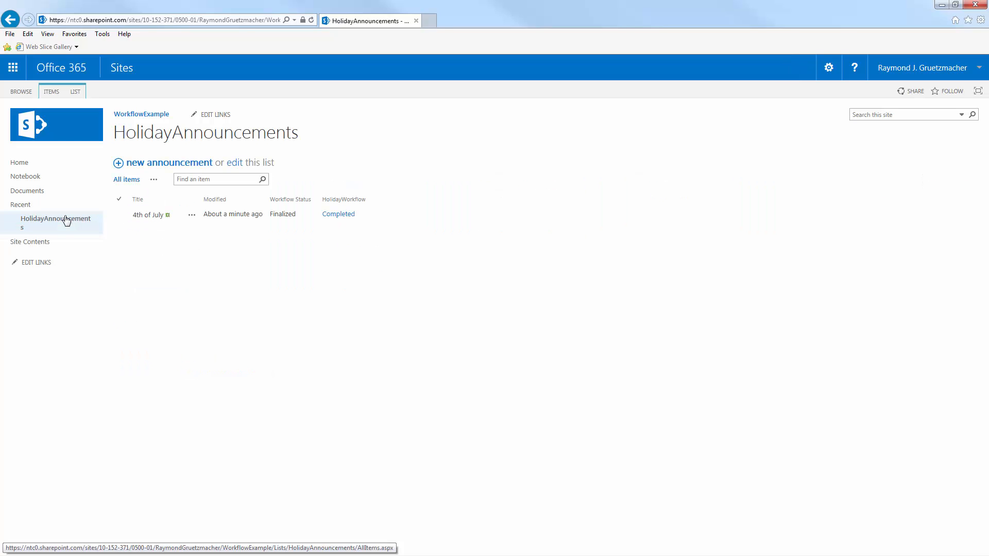
pyautogui.click(343, 216)
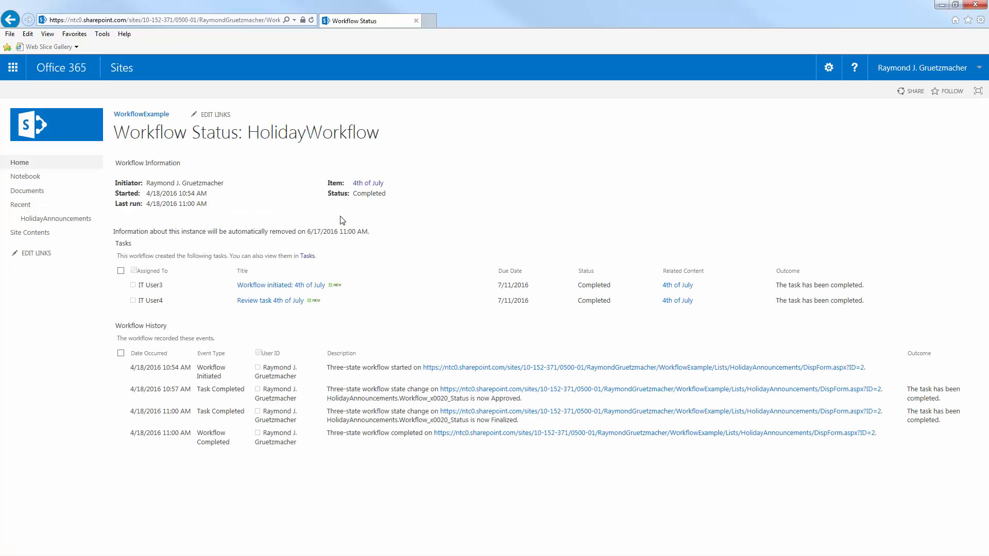